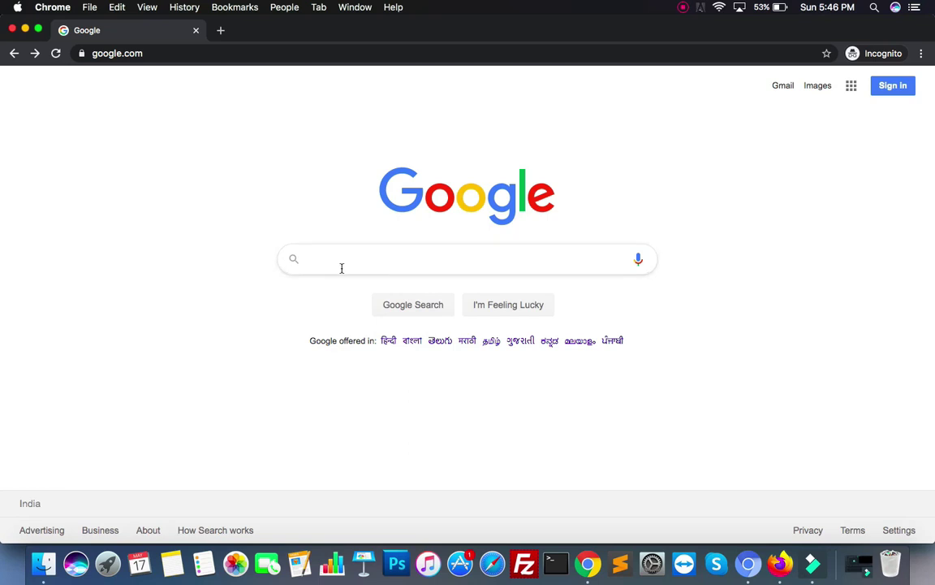
# Search Google for "coronavirus"
pyautogui.click(340, 267)
pyautogui.write('cono')
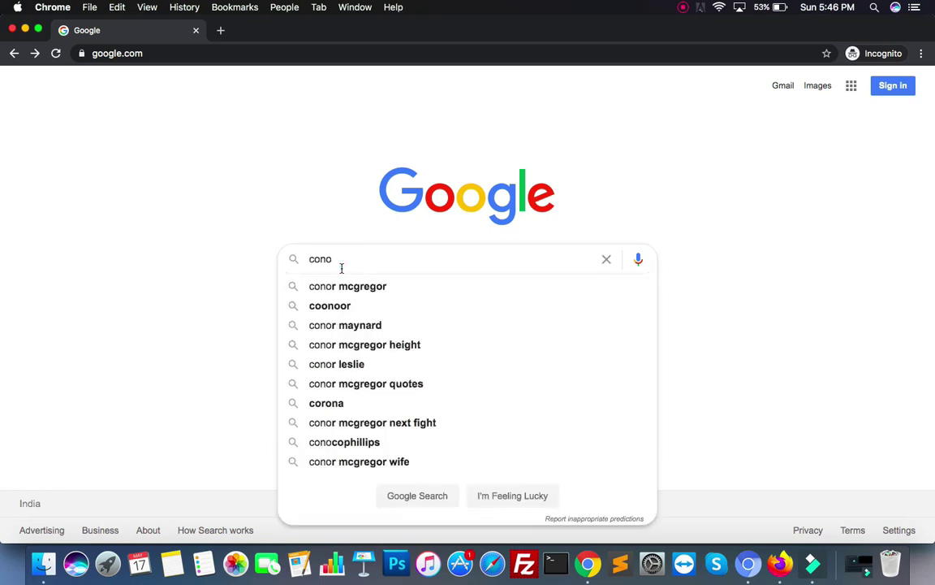
pyautogui.press('BackSpace')
pyautogui.write('ron')
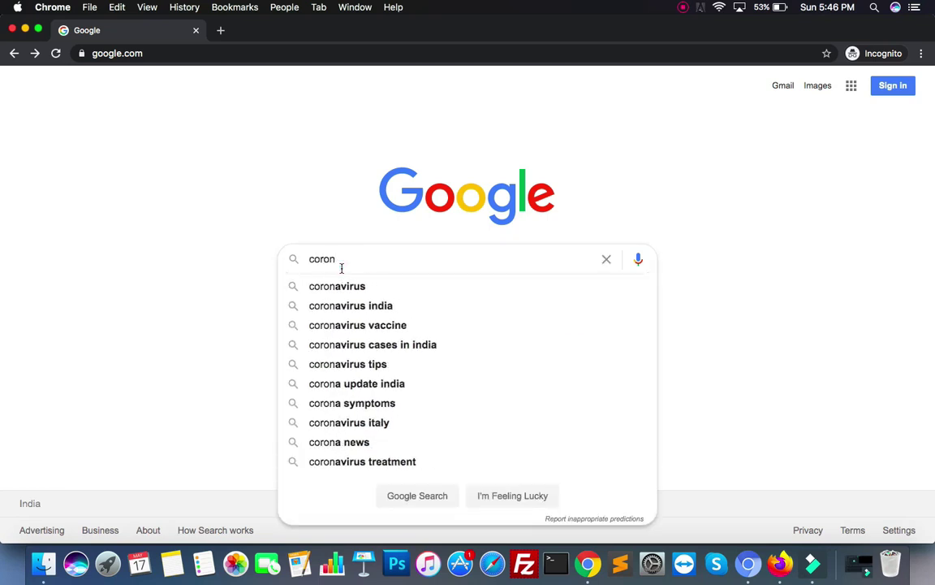
pyautogui.press('Down')
pyautogui.press('Return')
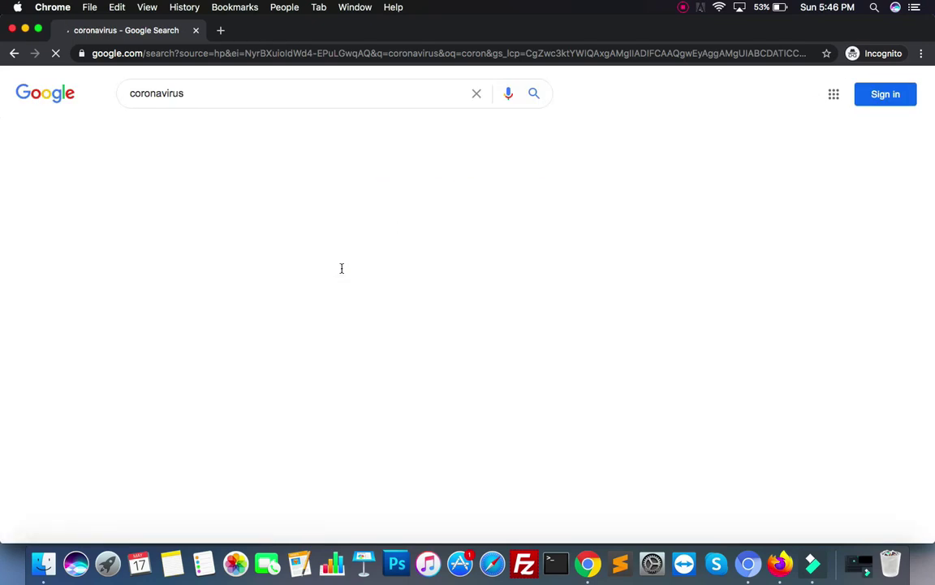
# Examine how recently each unfiltered coronavirus result was published, from the top stories down to the Twitter posts
pyautogui.scroll(-5, 280, 317)
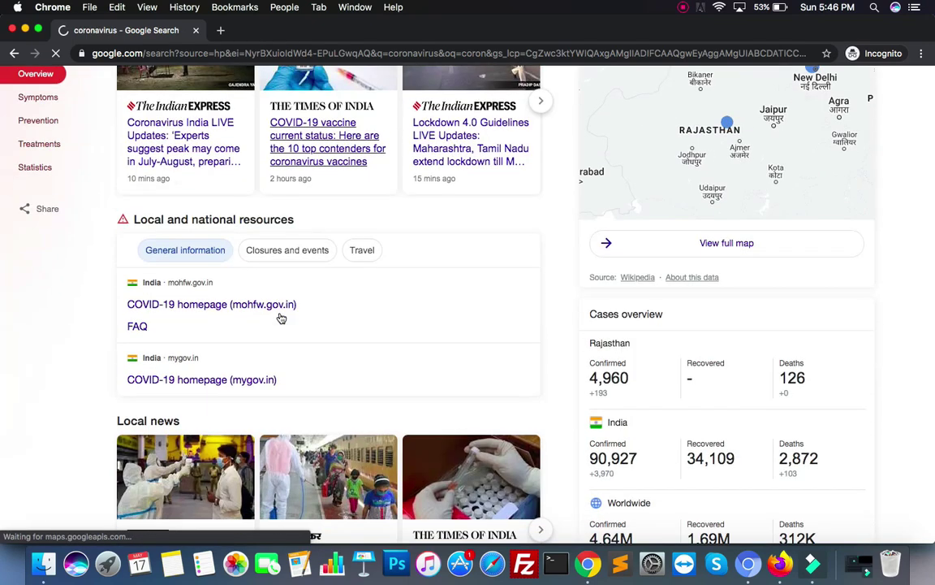
pyautogui.scroll(-13, 280, 318)
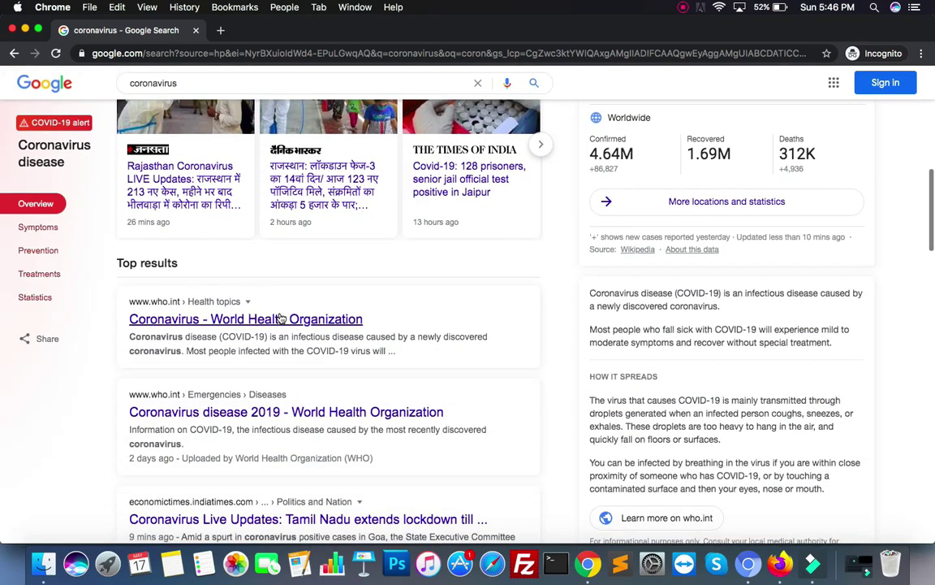
pyautogui.scroll(-1, 276, 320)
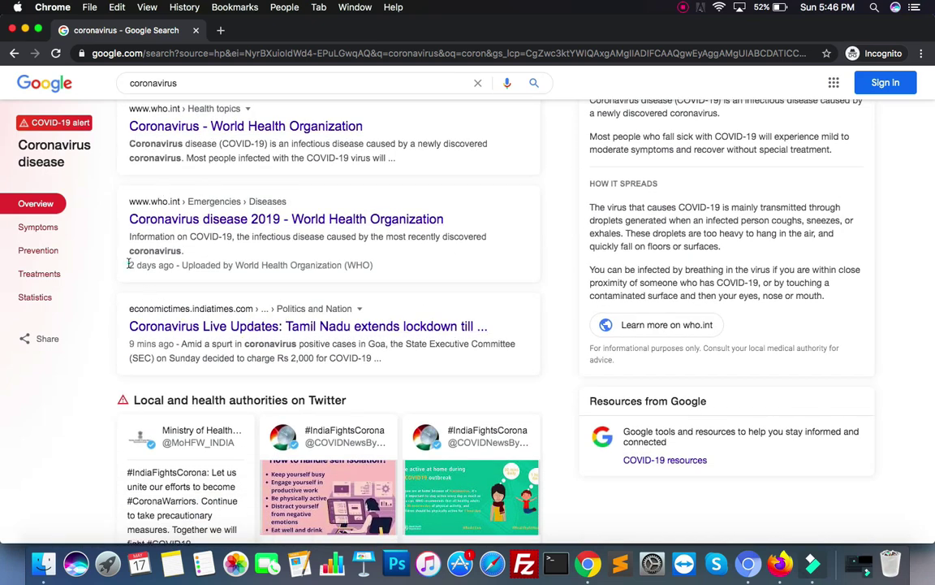
pyautogui.moveTo(128, 264); pyautogui.dragTo(151, 265)
pyautogui.scroll(-3, 139, 223)
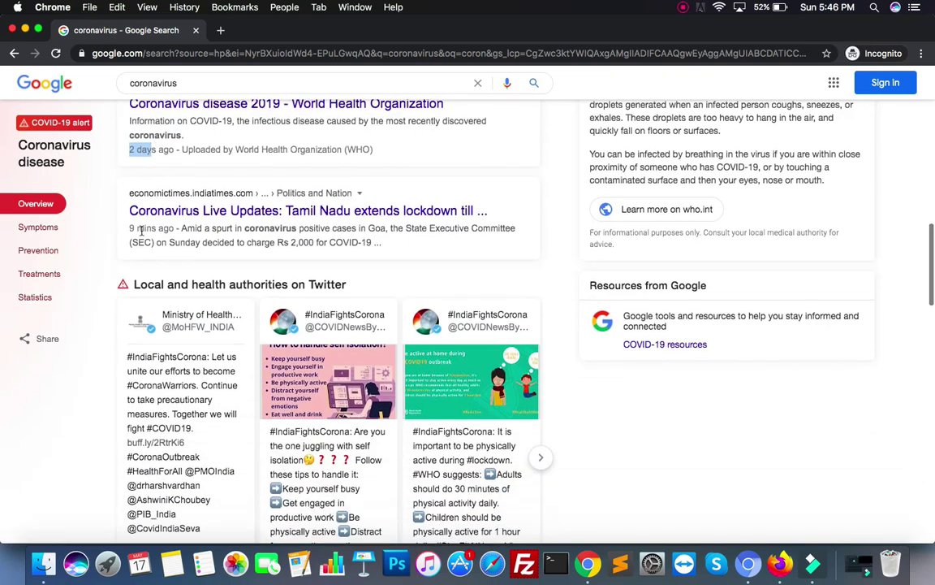
pyautogui.moveTo(129, 229); pyautogui.dragTo(174, 229)
pyautogui.scroll(-3, 207, 444)
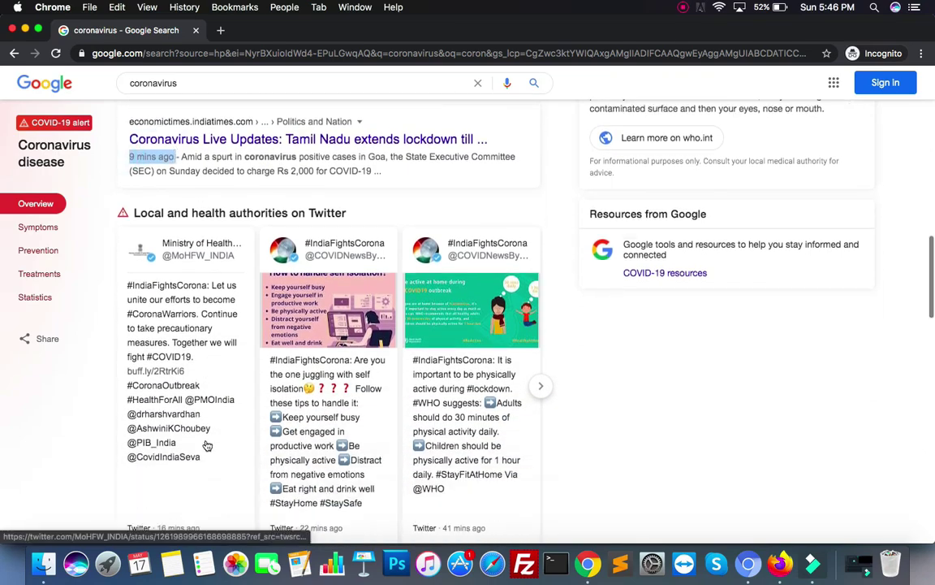
# Filter the coronavirus results by time to show only pages from the past hour
pyautogui.scroll(10, 207, 445)
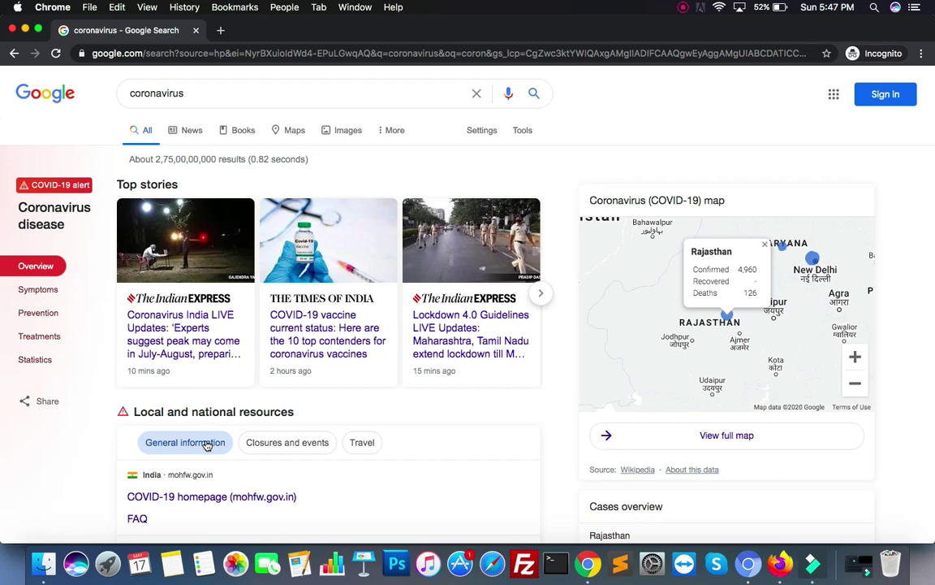
pyautogui.click(523, 130)
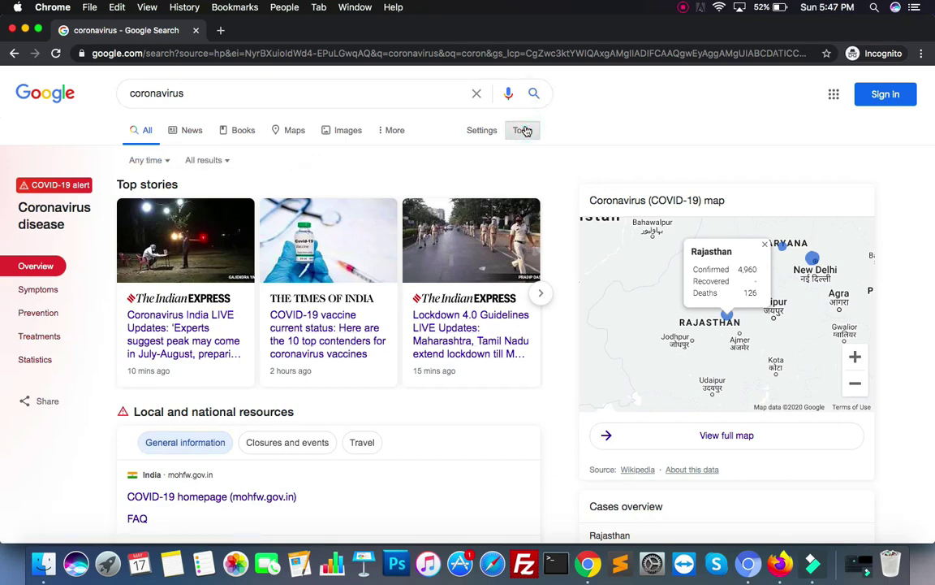
pyautogui.click(159, 162)
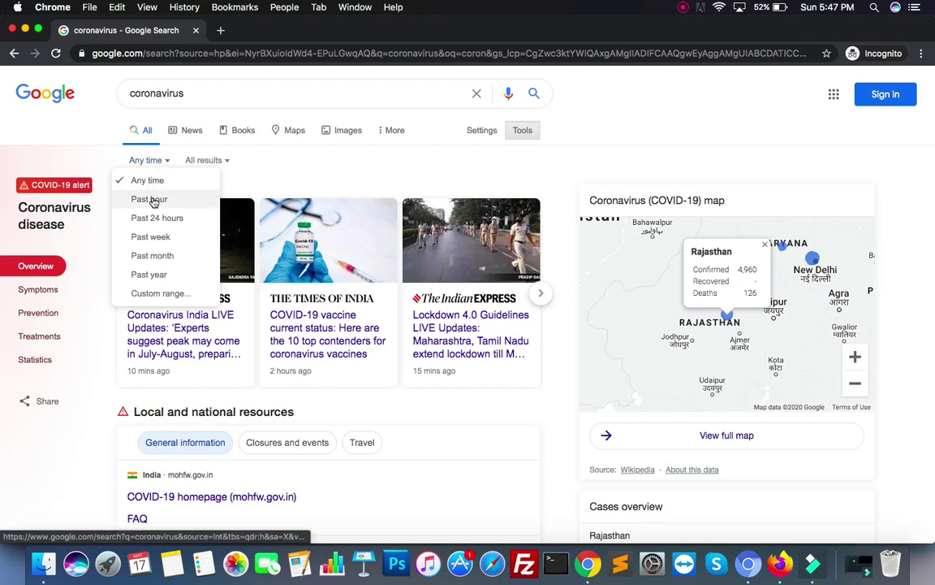
pyautogui.click(154, 201)
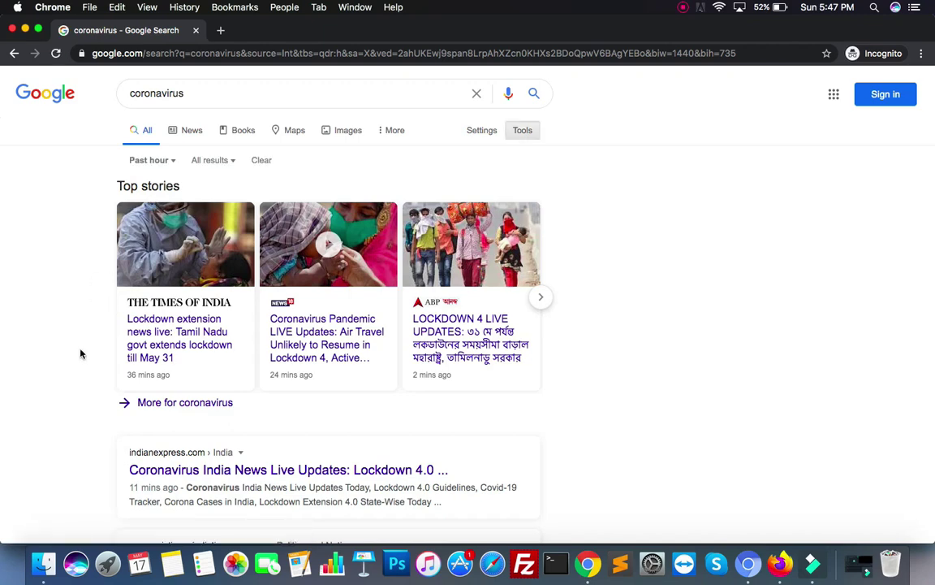
# Check the publication times of the past-hour results through to the end of the page
pyautogui.scroll(-4, 80, 353)
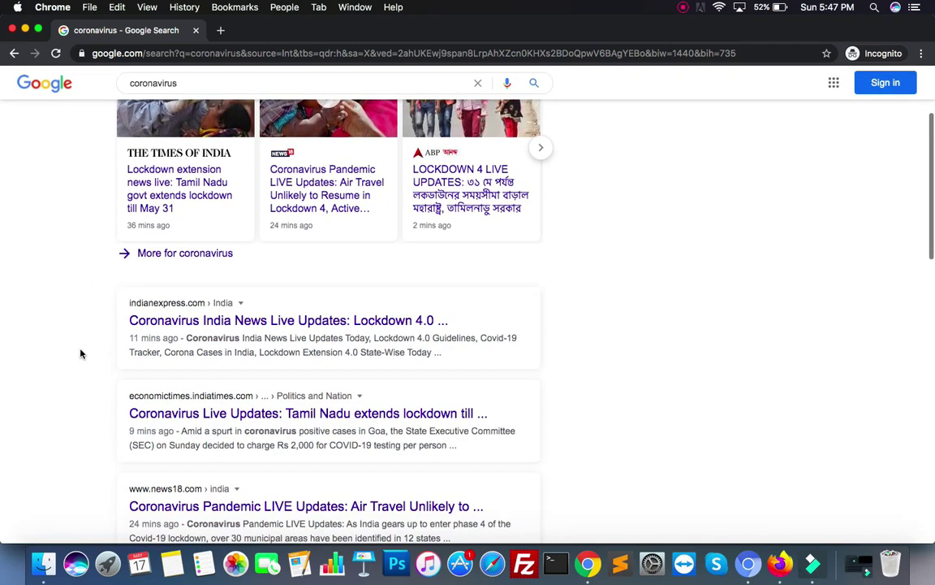
pyautogui.scroll(-3, 81, 353)
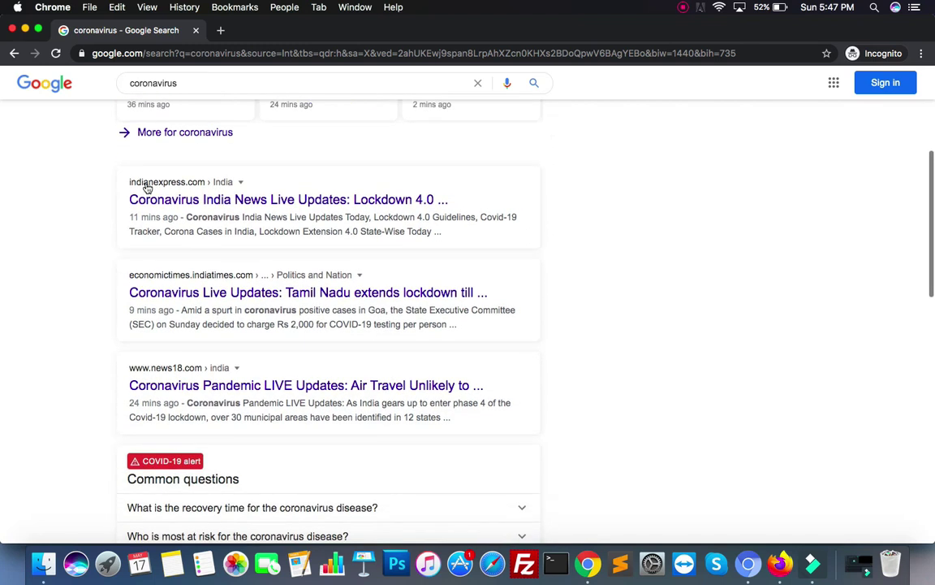
pyautogui.moveTo(127, 217); pyautogui.dragTo(160, 217)
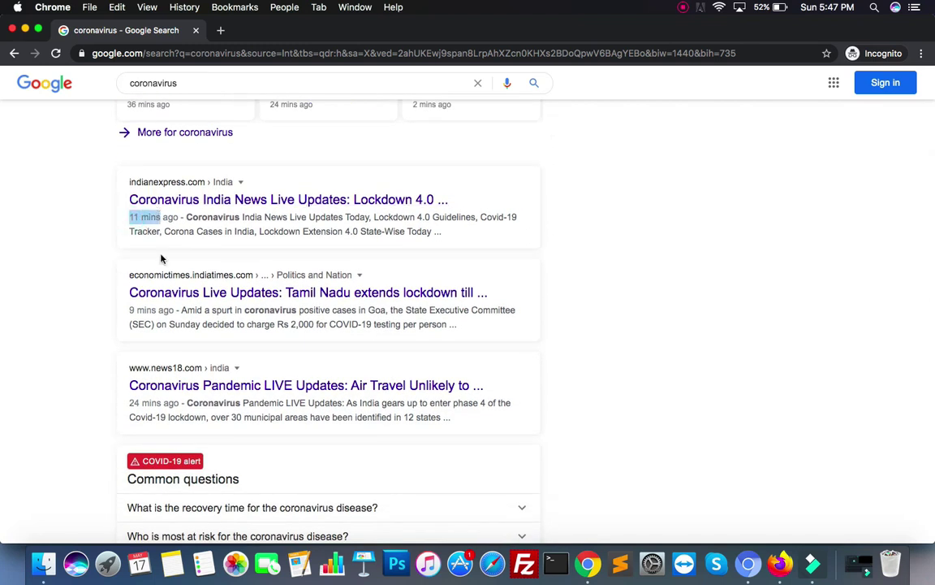
pyautogui.moveTo(128, 309); pyautogui.dragTo(157, 311)
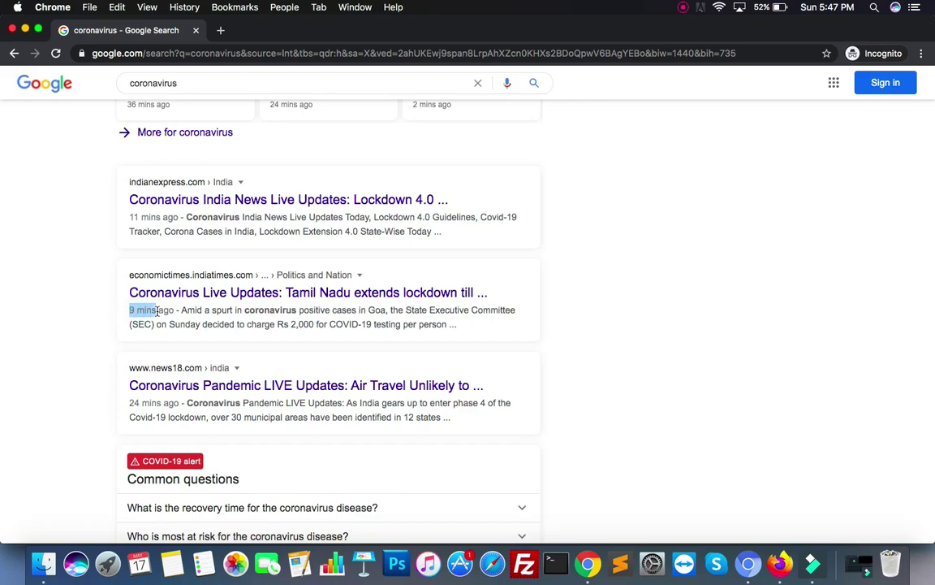
pyautogui.scroll(-10, 156, 313)
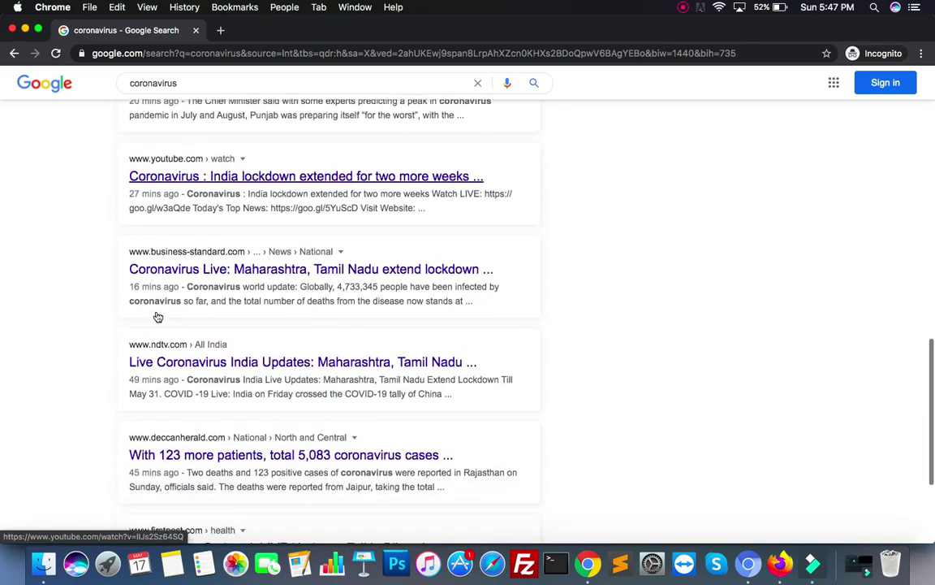
pyautogui.scroll(-3, 157, 315)
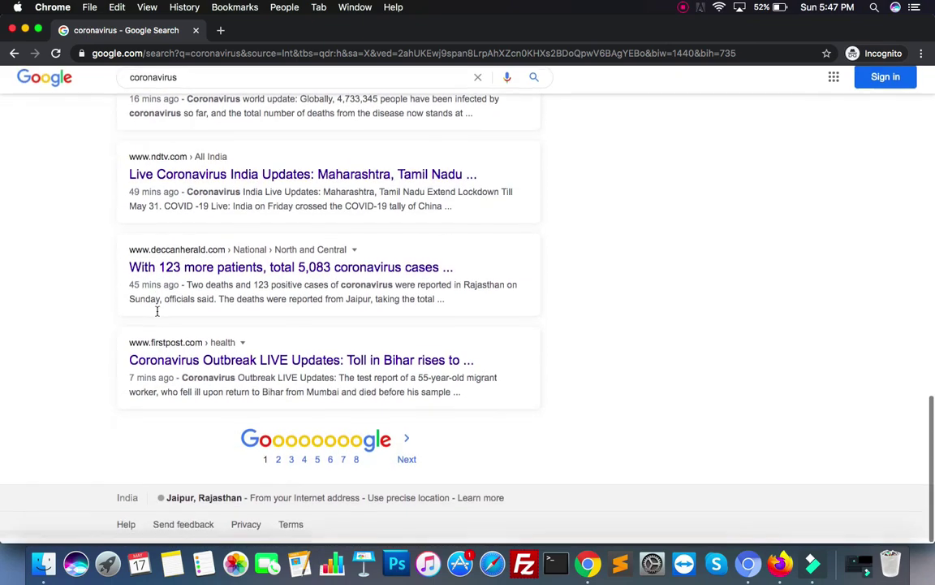
# Restrict the coronavirus results to a custom date range from 2/1/2020 to 2/28/2020
pyautogui.scroll(15, 146, 313)
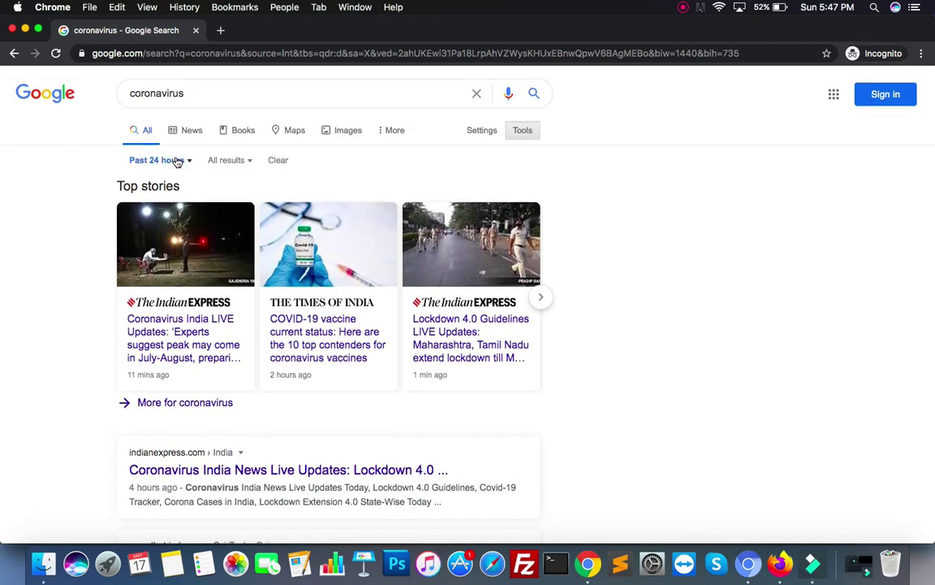
pyautogui.click(175, 161)
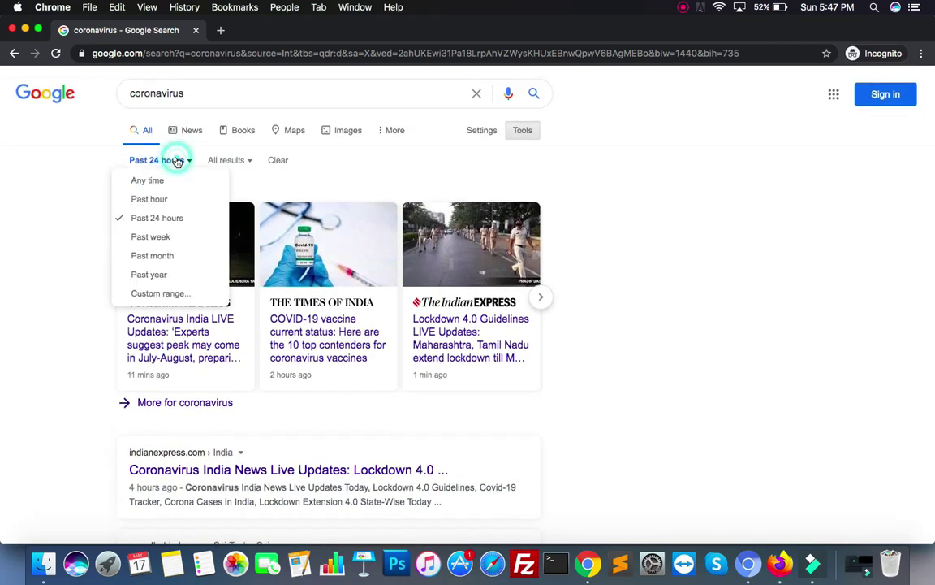
pyautogui.click(143, 293)
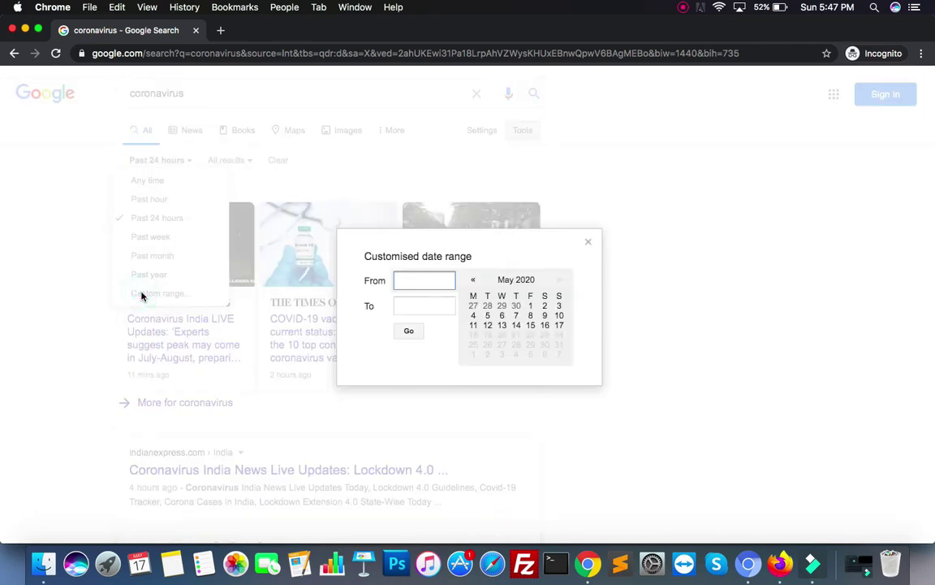
pyautogui.click(474, 280)
pyautogui.click(474, 280)
pyautogui.click(473, 280)
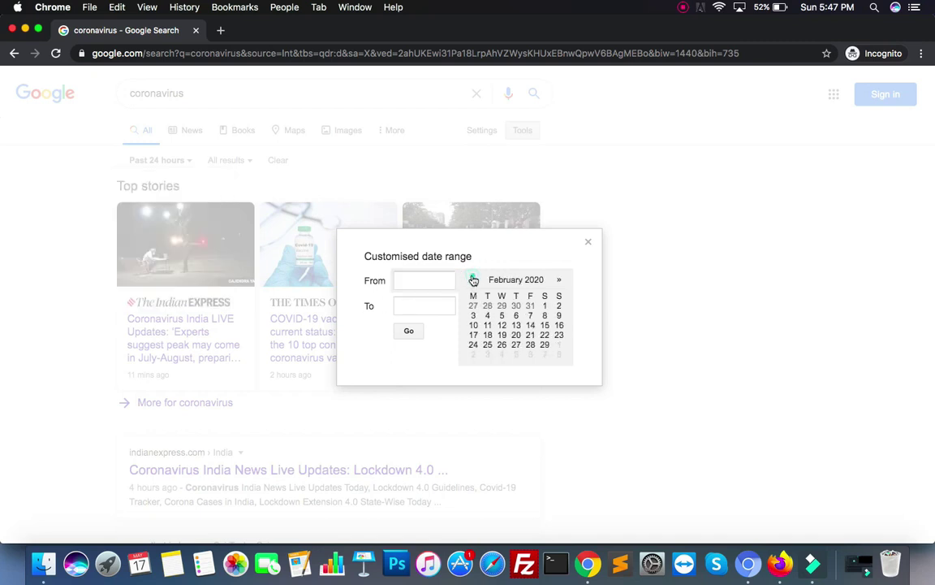
pyautogui.click(546, 306)
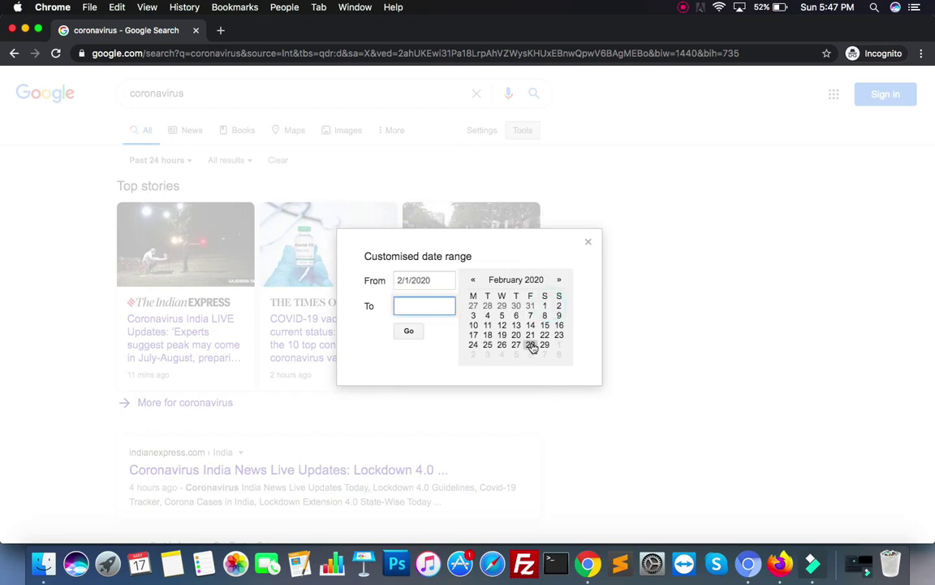
pyautogui.click(531, 345)
pyautogui.click(409, 330)
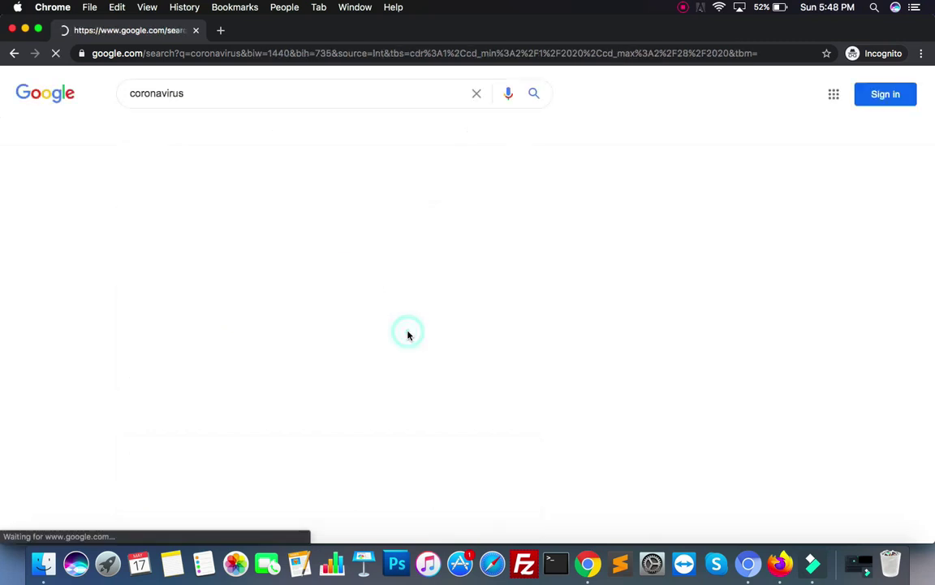
# Review the publication dates of the results within the custom February 2020 range
pyautogui.scroll(-5, 95, 361)
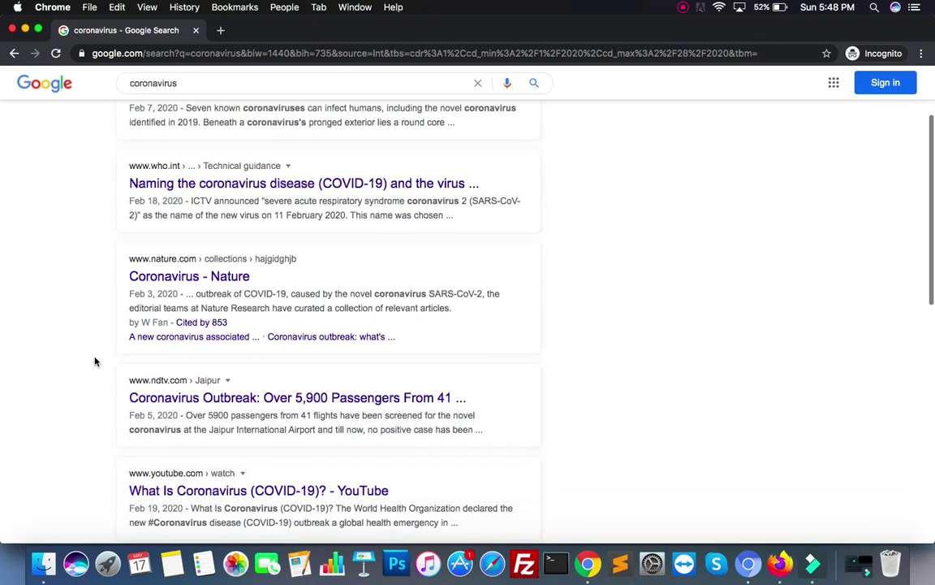
pyautogui.scroll(-10, 95, 361)
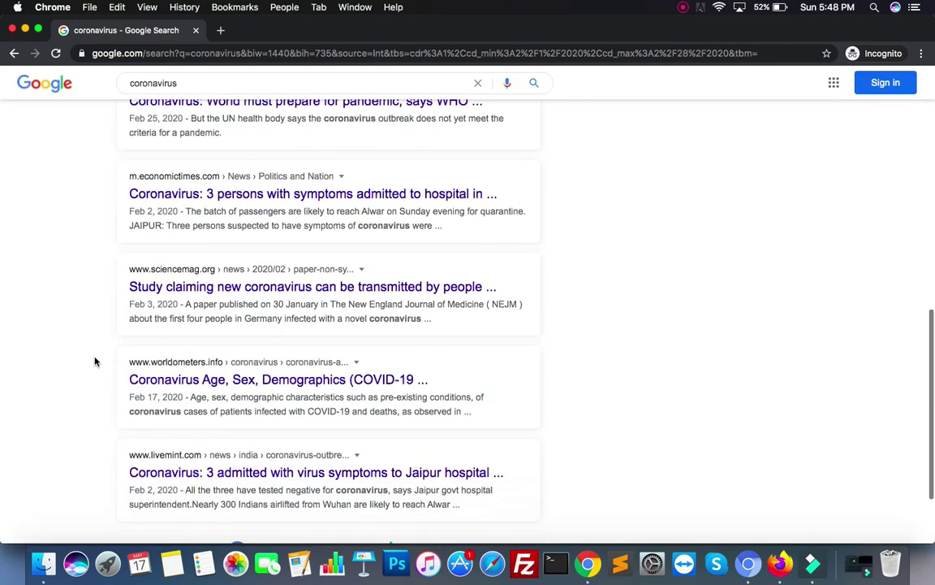
pyautogui.scroll(15, 167, 355)
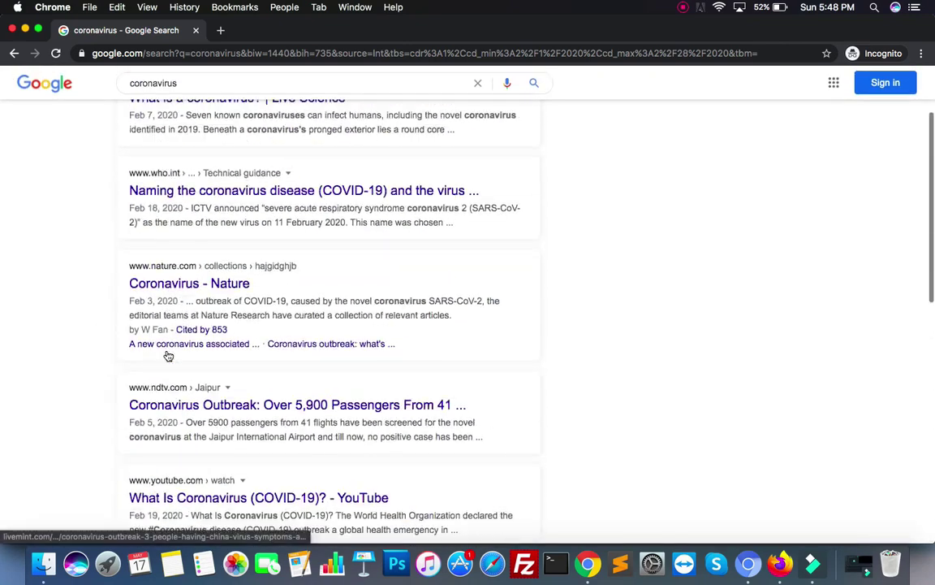
pyautogui.scroll(-1, 166, 355)
# Replace the search term with "corona" and run the search with the custom date range still applied
pyautogui.doubleClick(168, 93)
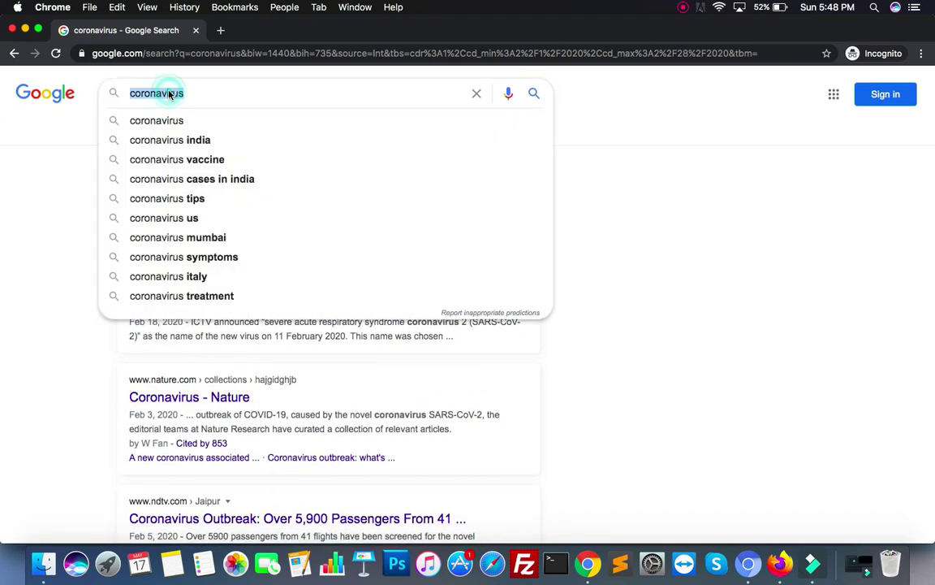
pyautogui.press('BackSpace')
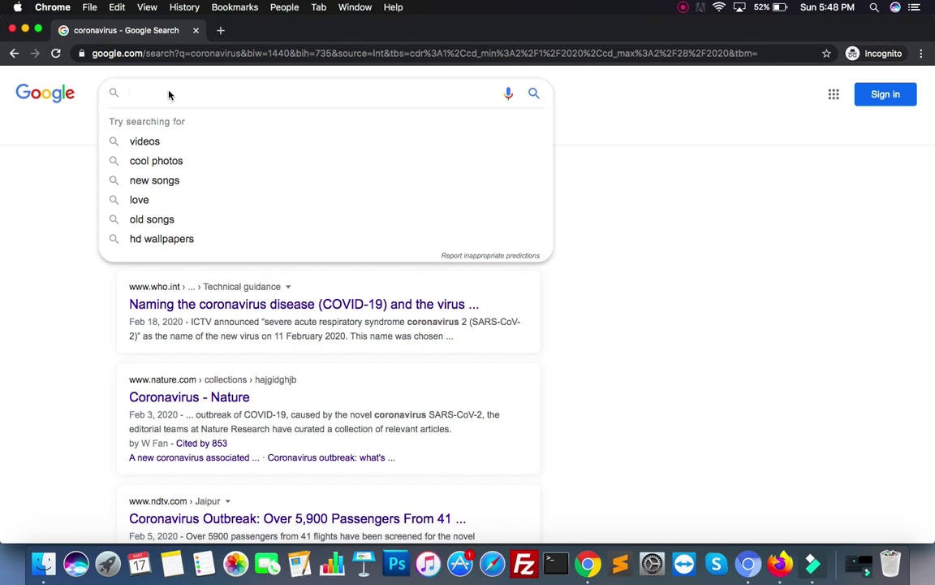
pyautogui.click(56, 323)
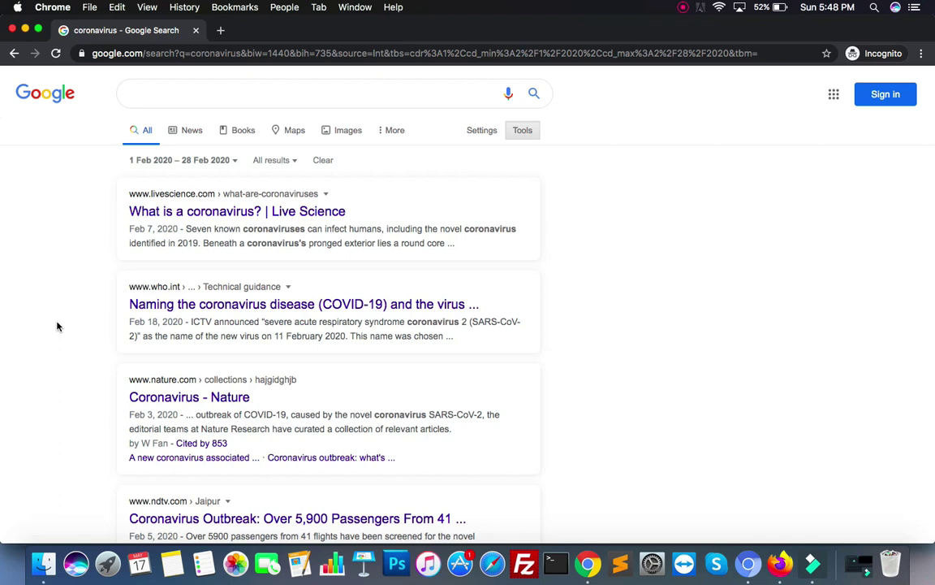
pyautogui.click(186, 96)
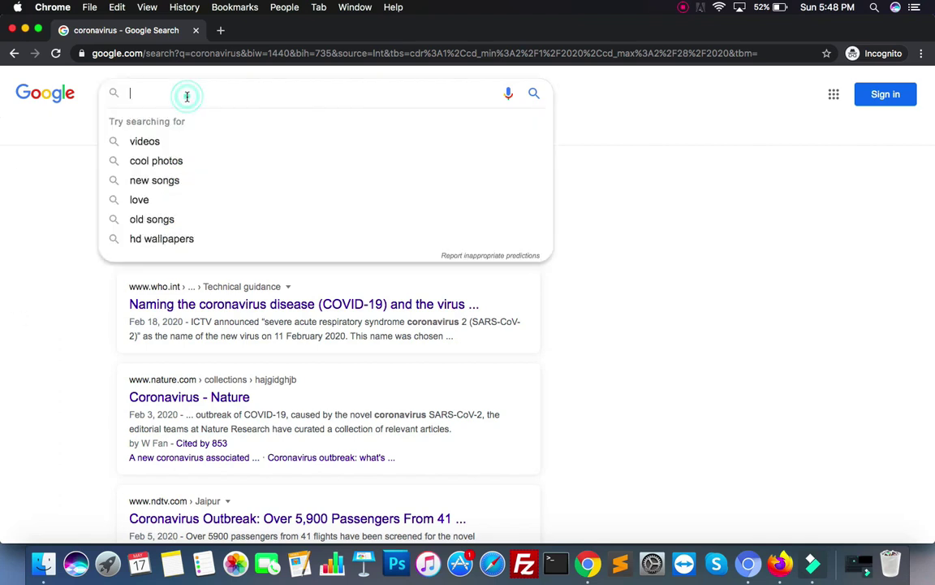
pyautogui.write('corona')
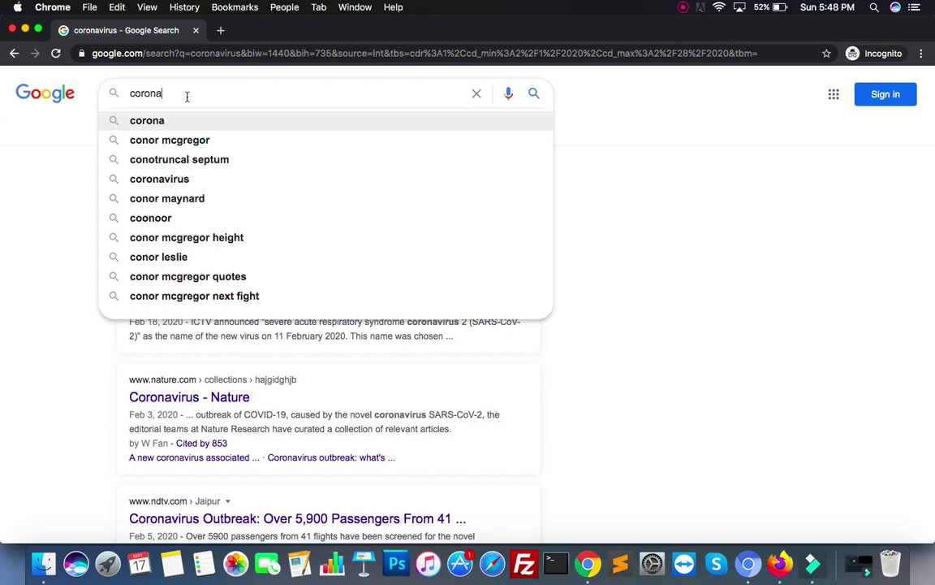
pyautogui.press('Return')
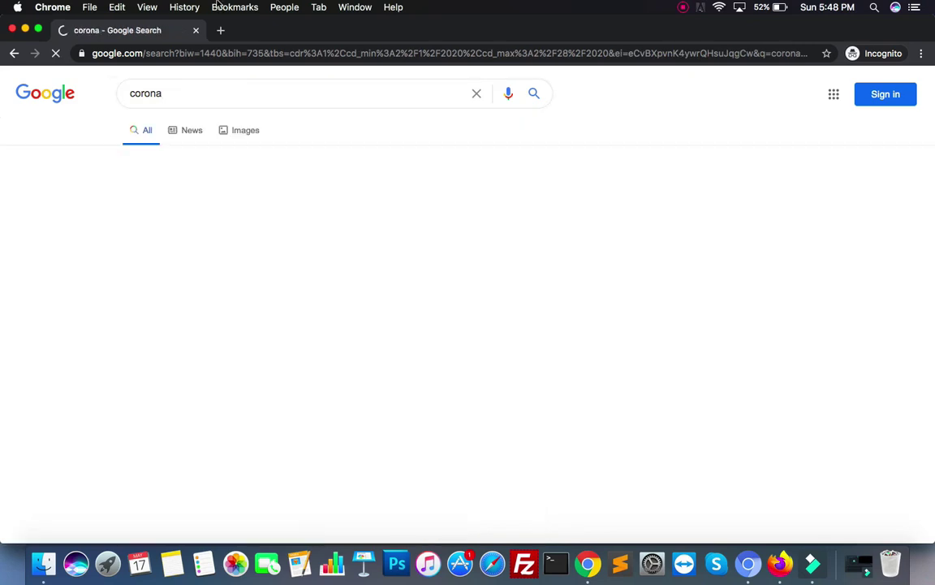
# Change the query to "coronavirus" and rerun the search within the February 2020 date range
pyautogui.click(211, 99)
pyautogui.write('coronavirus')
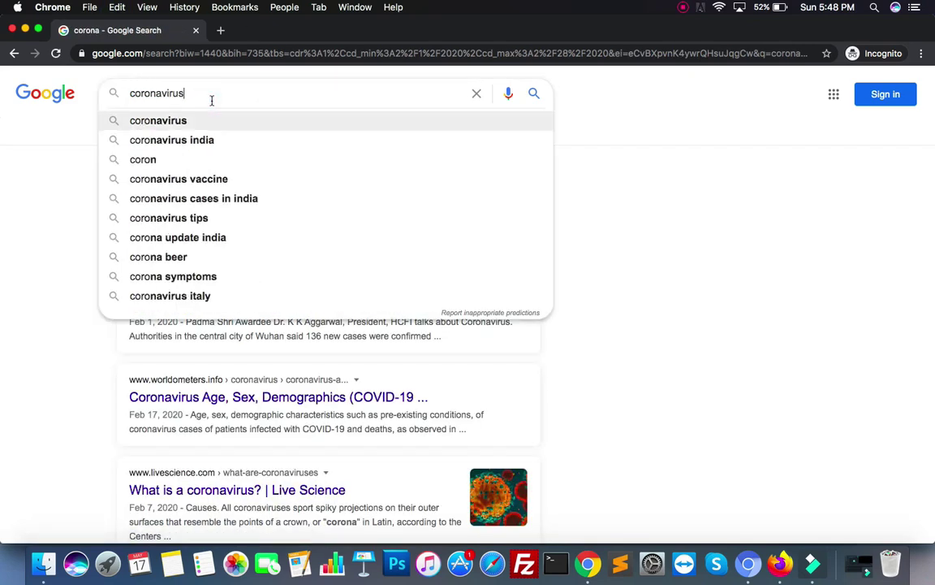
pyautogui.press('Return')
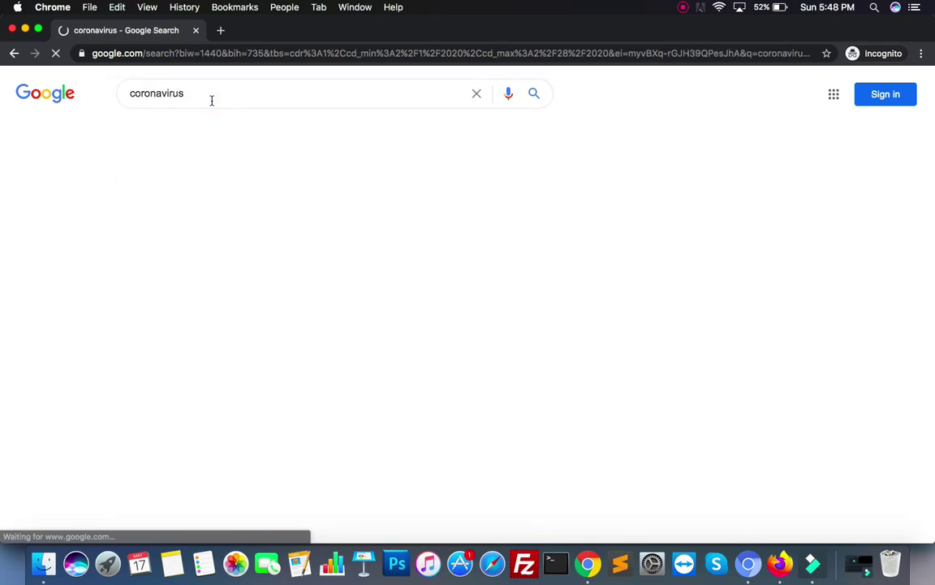
# Narrow the coronavirus search to one city by running the query "coronavirus:delhi" and look over the results
pyautogui.click(208, 93)
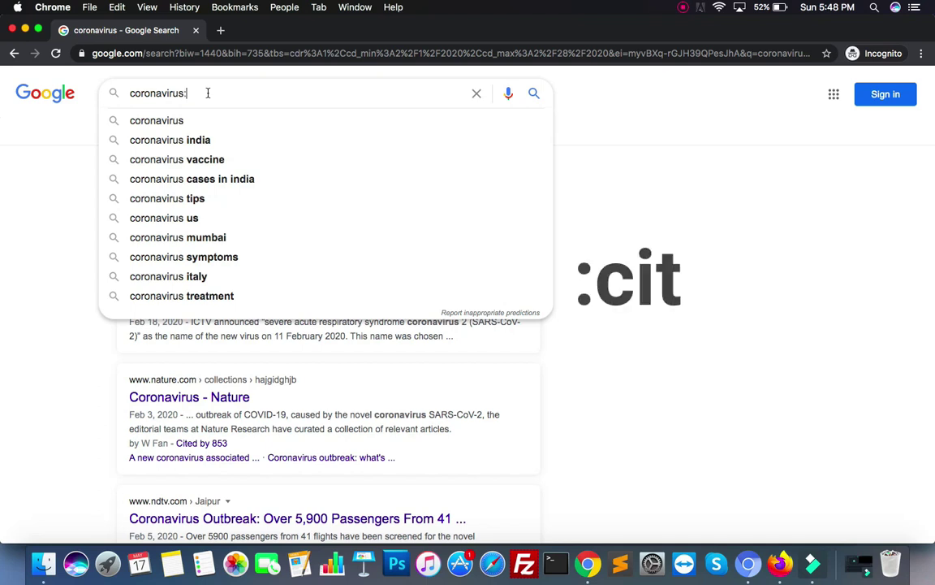
pyautogui.write(':de')
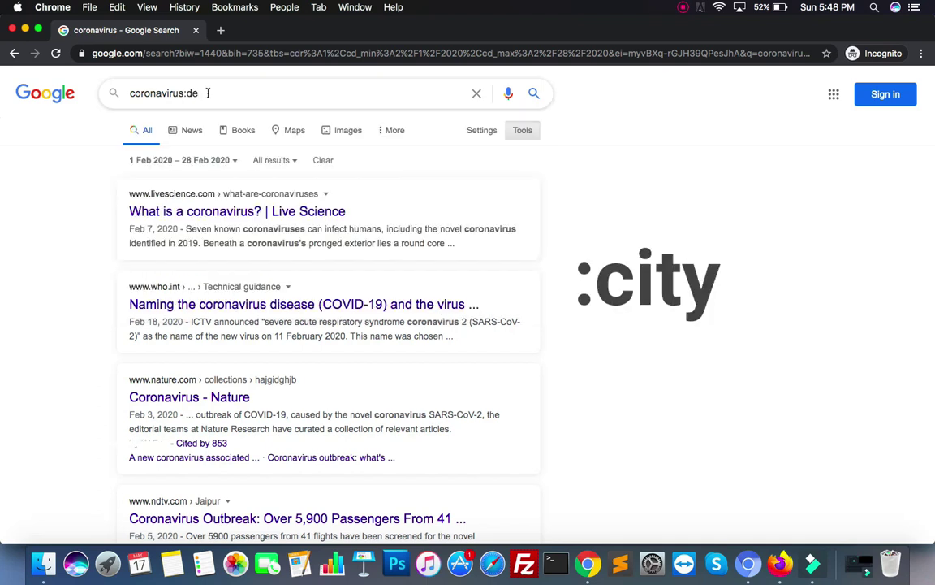
pyautogui.write('lhi')
pyautogui.press('Return')
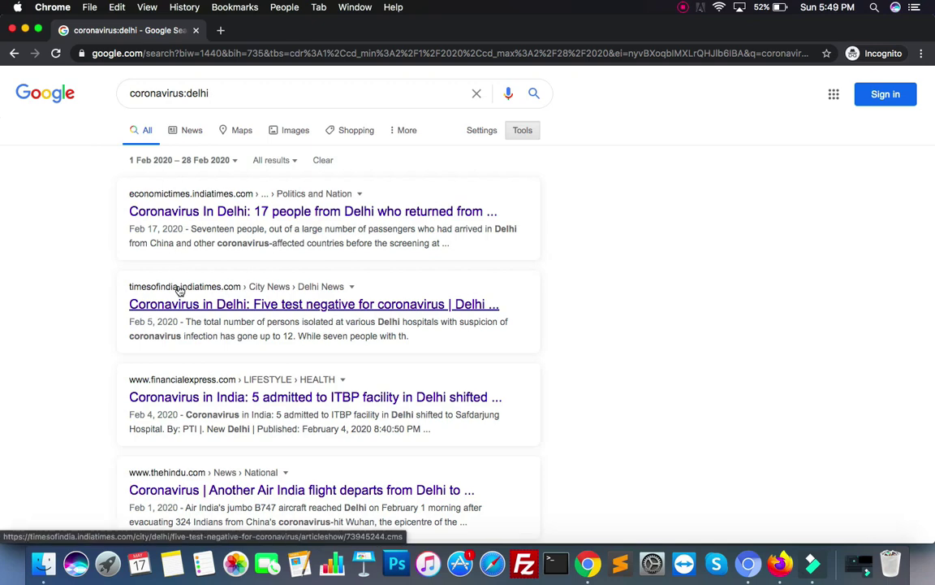
pyautogui.scroll(-5, 179, 291)
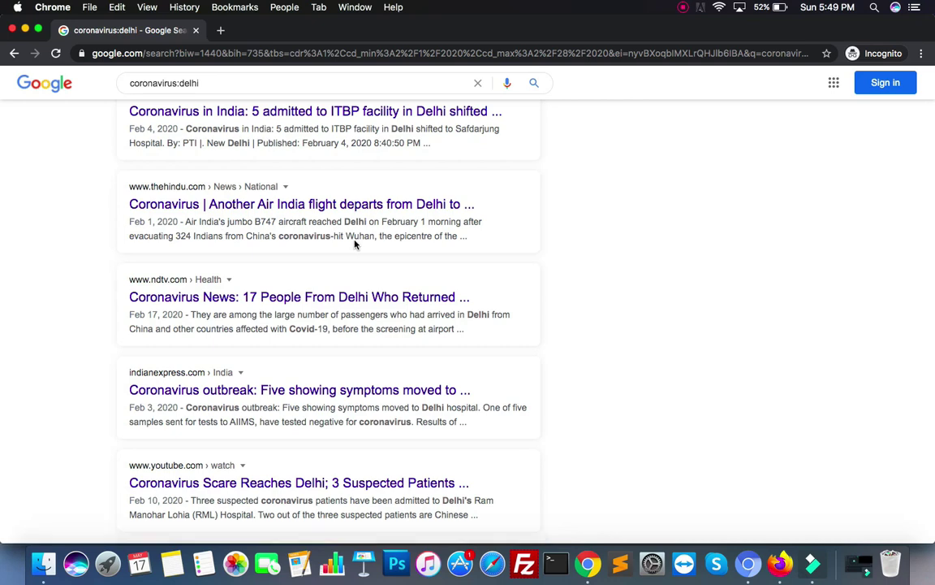
pyautogui.scroll(-1, 146, 243)
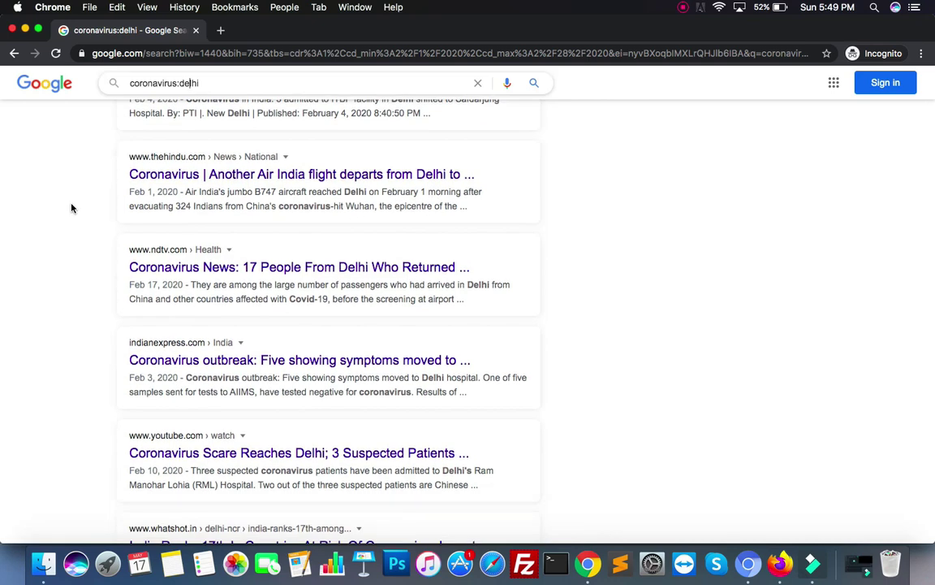
pyautogui.scroll(8, 94, 238)
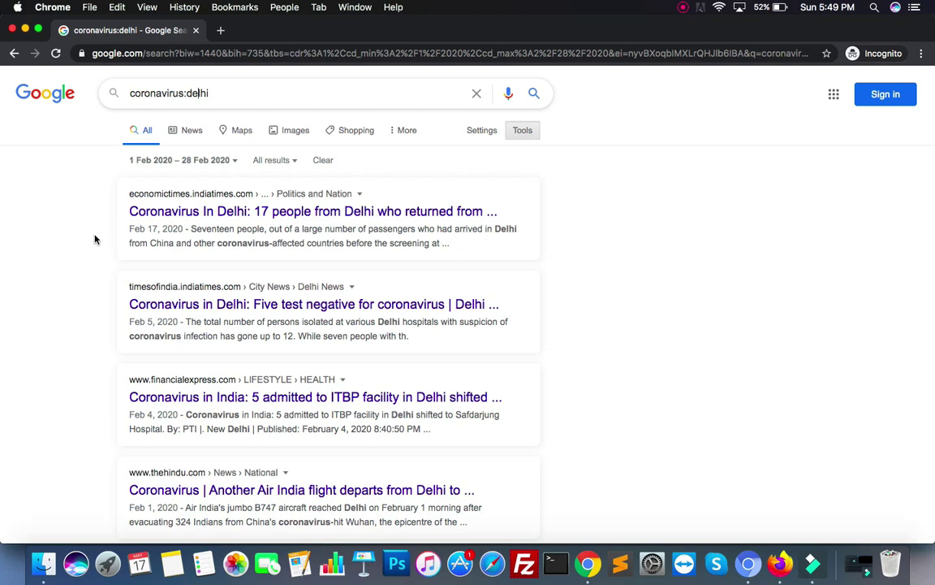
# Replace the query with the definition search "define:coronaviras" and run it
pyautogui.doubleClick(195, 94)
pyautogui.press('BackSpace')
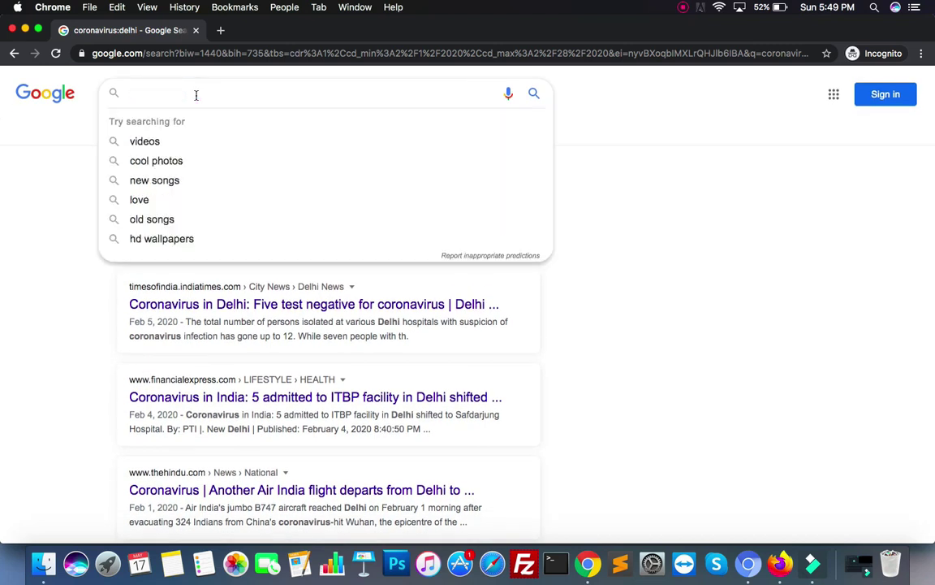
pyautogui.write('del')
pyautogui.press('BackSpace')
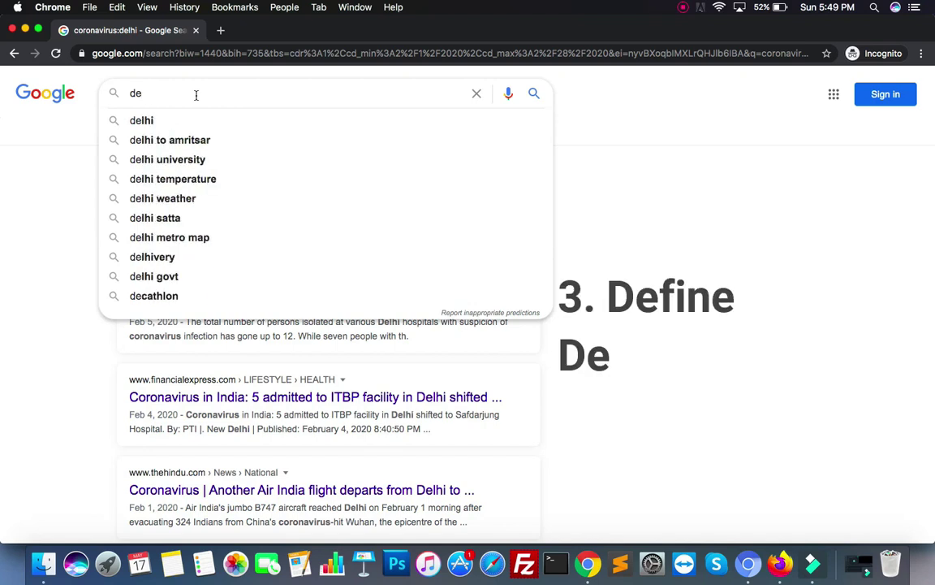
pyautogui.write('fine')
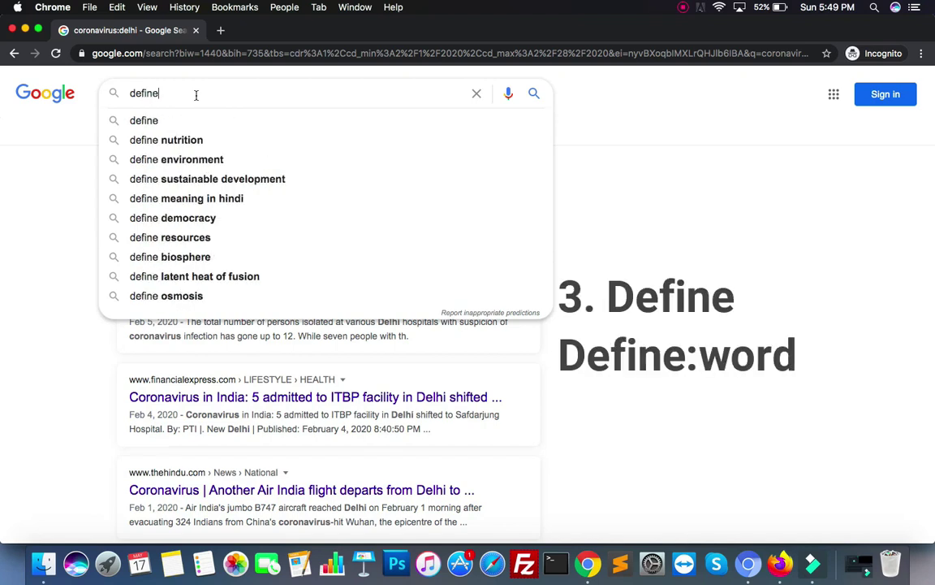
pyautogui.write(':')
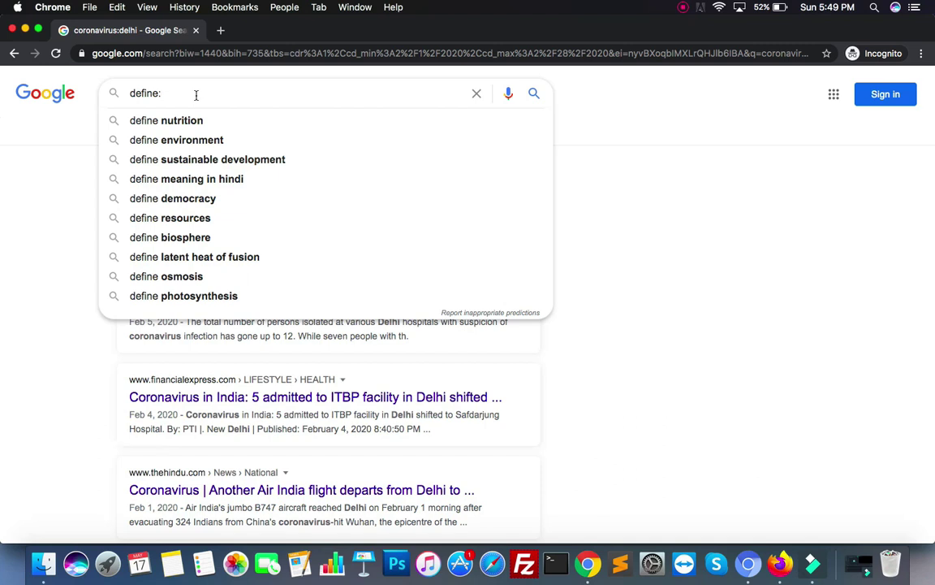
pyautogui.write('coro')
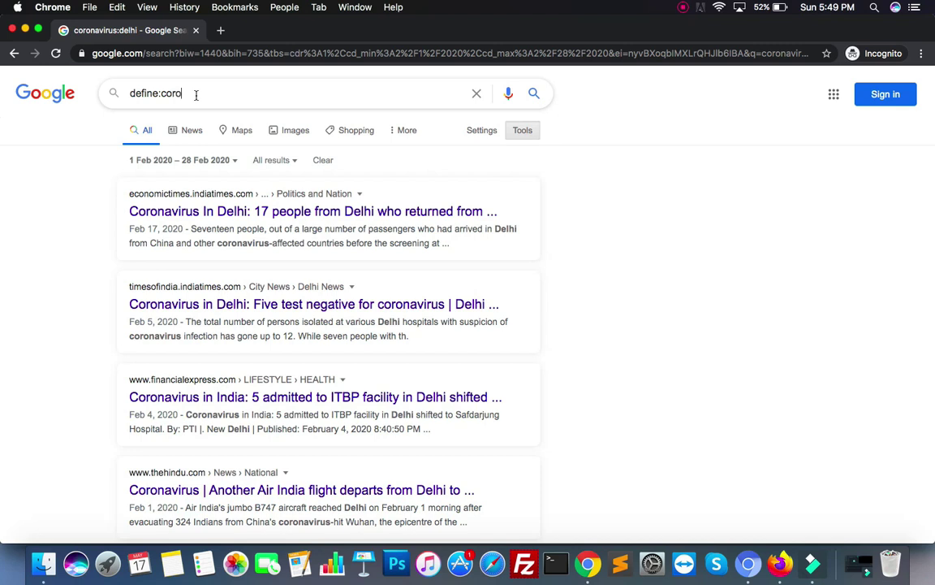
pyautogui.write('naviras')
pyautogui.press('Return')
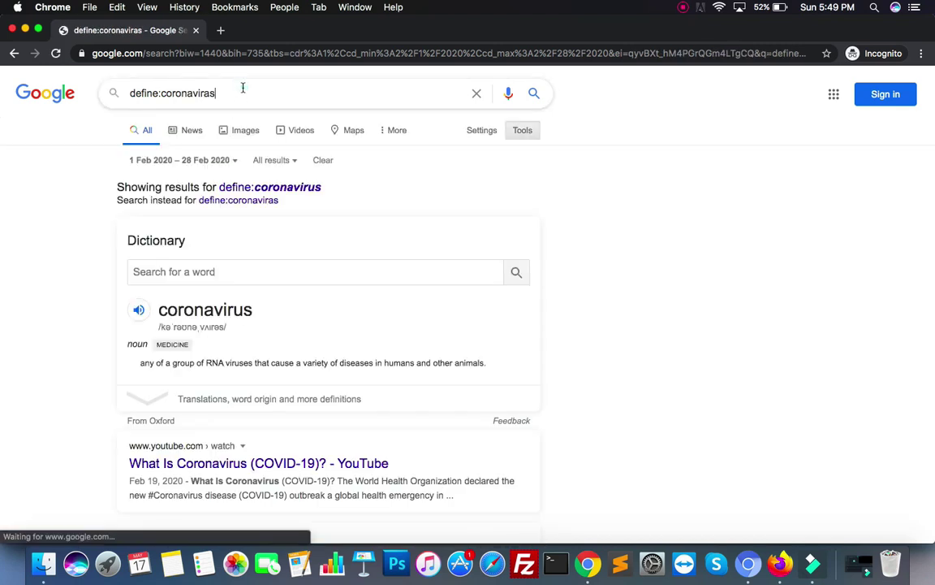
# Correct the spelling in the definition query to "define:coronavirus" and rerun the search
pyautogui.click(243, 88)
pyautogui.press('BackSpace')
pyautogui.press('BackSpace')
pyautogui.press('BackSpace')
pyautogui.write('rus')
pyautogui.press('Return')
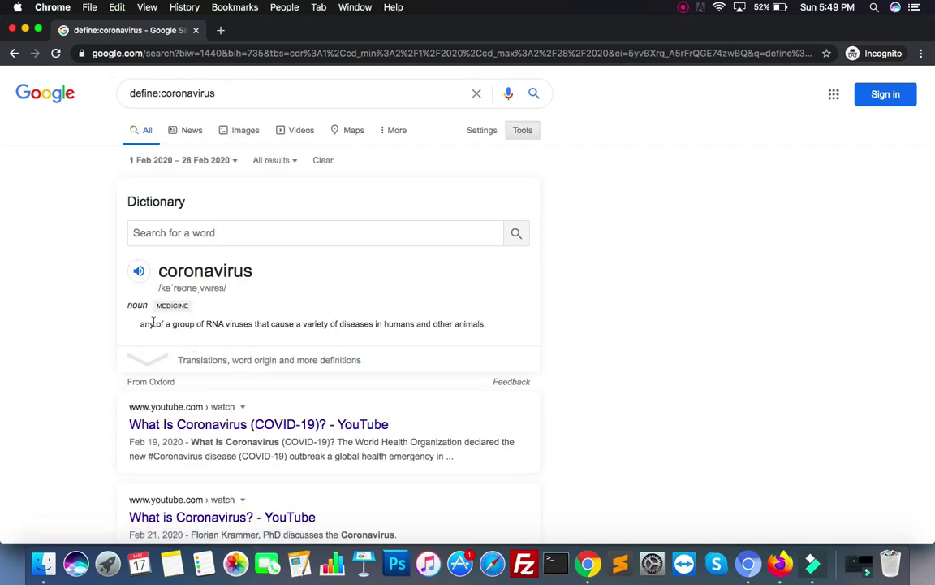
# Highlight the main dictionary definition and look over the rest of the define:democracy results
pyautogui.tripleClick(175, 326)
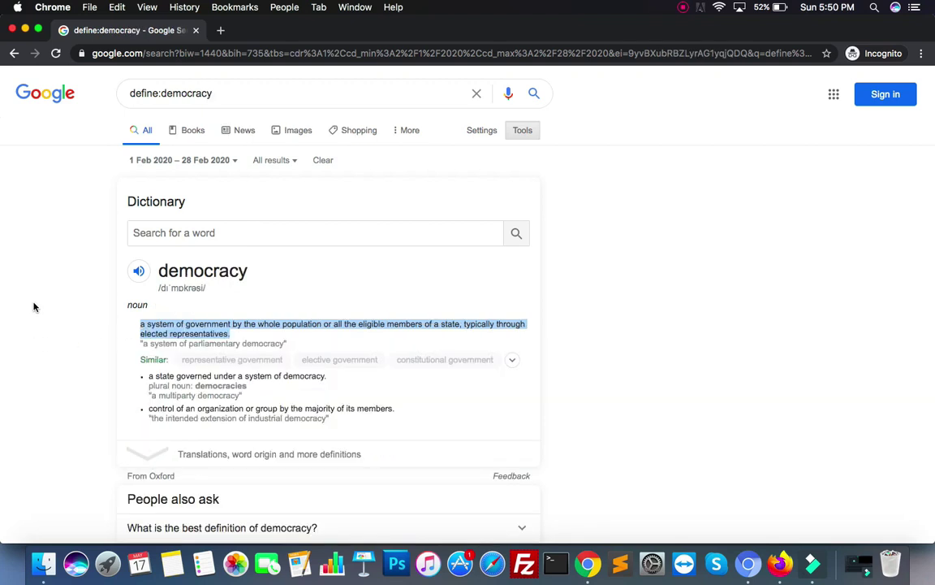
pyautogui.scroll(-3, 34, 307)
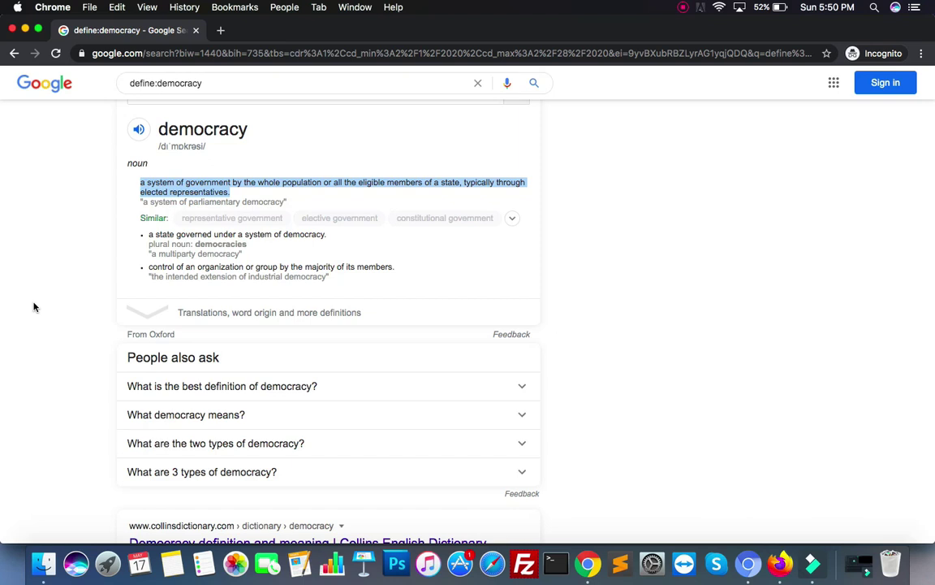
pyautogui.scroll(4, 35, 307)
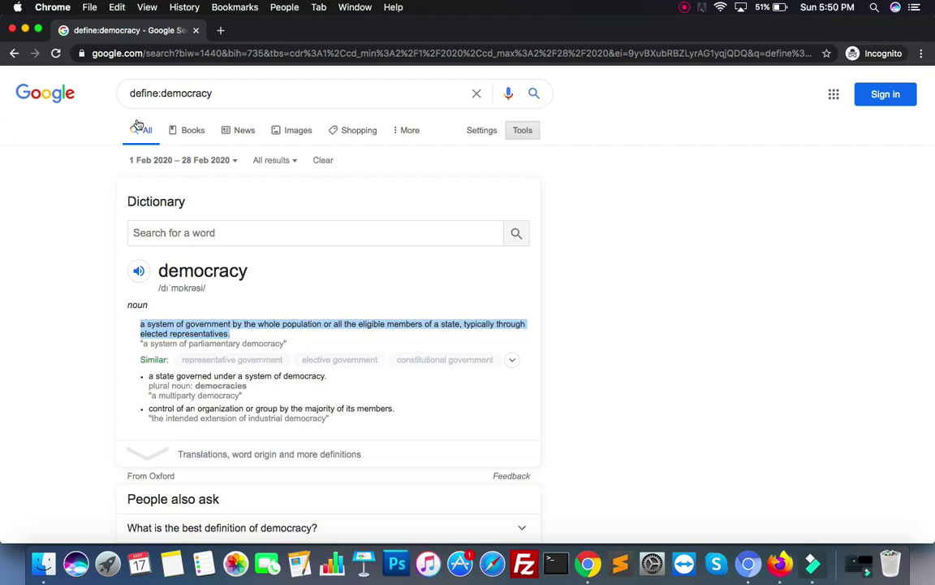
# Replace the query with "pulsar or apache", run the search and look through the comparison results
pyautogui.doubleClick(176, 92)
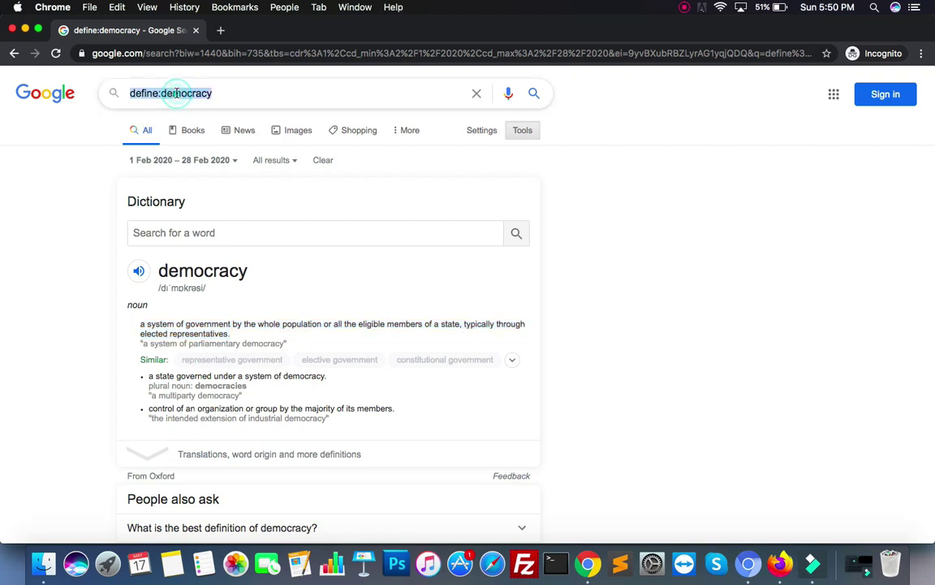
pyautogui.press('BackSpace')
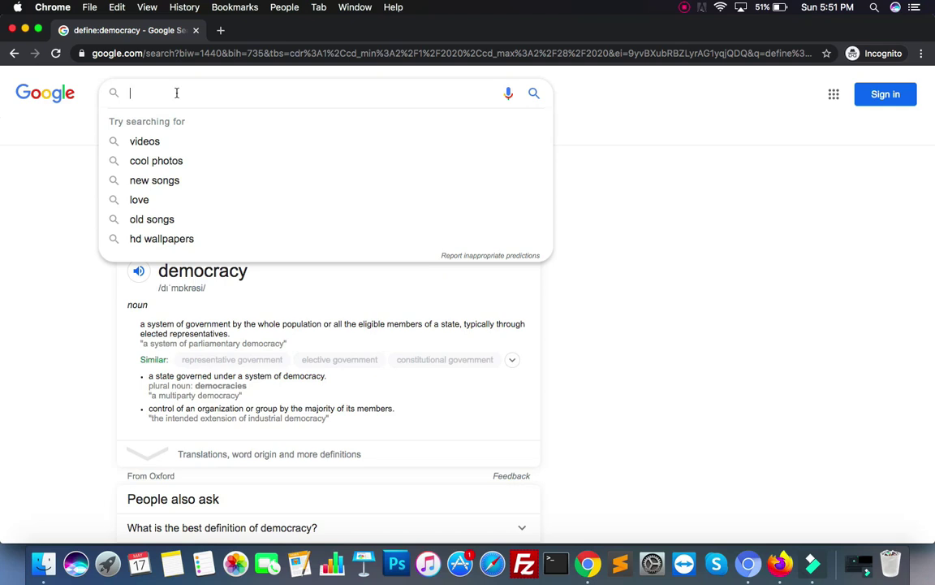
pyautogui.write('pulsar')
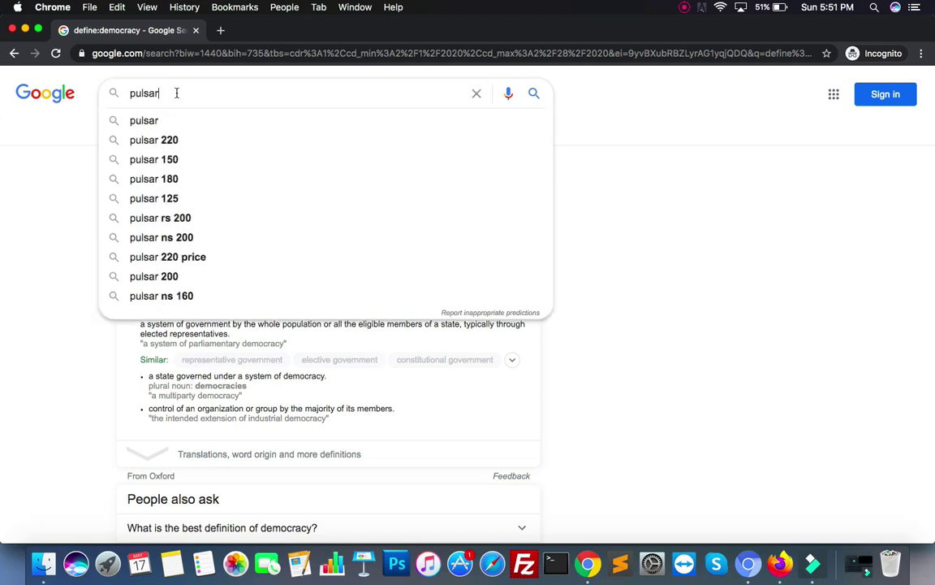
pyautogui.write(' or apache')
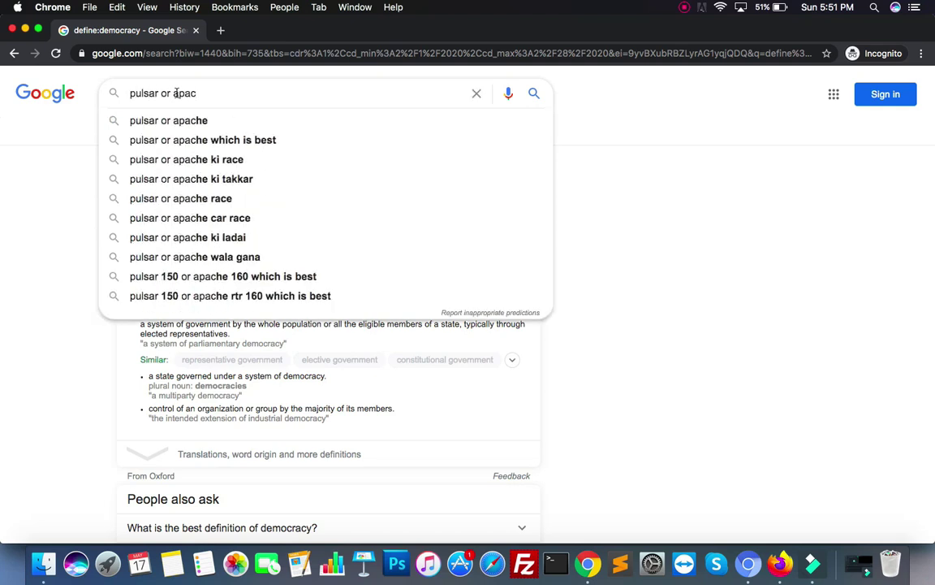
pyautogui.press('Return')
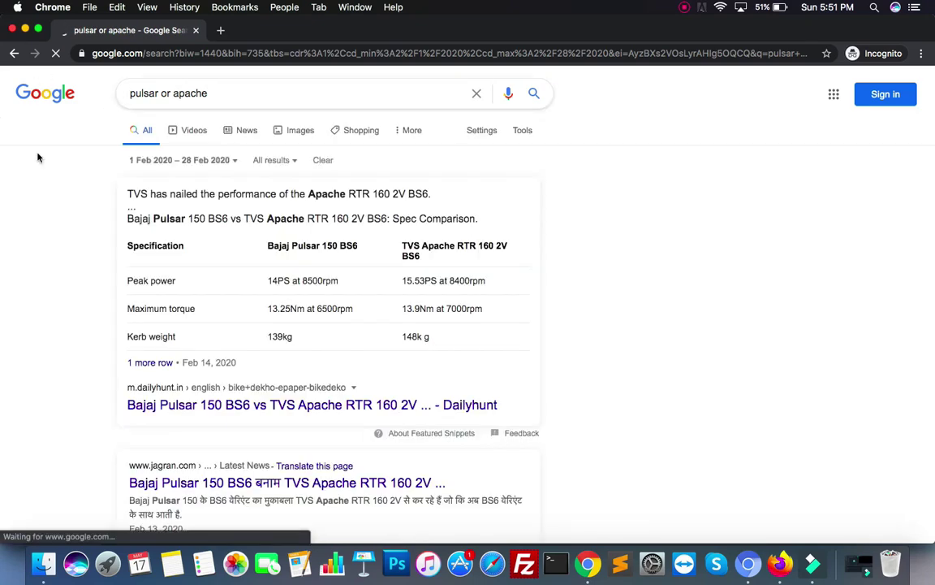
pyautogui.scroll(-5, 21, 308)
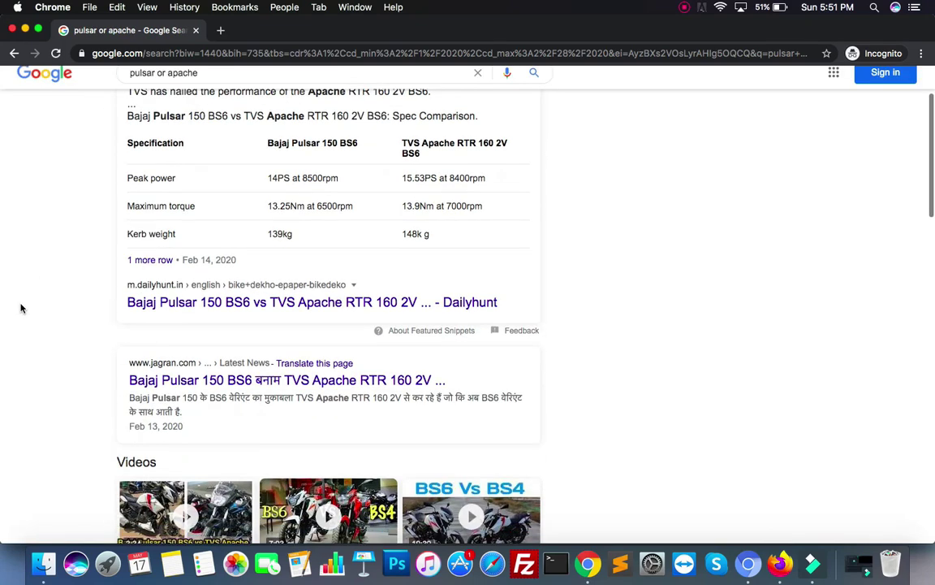
pyautogui.scroll(-3, 21, 308)
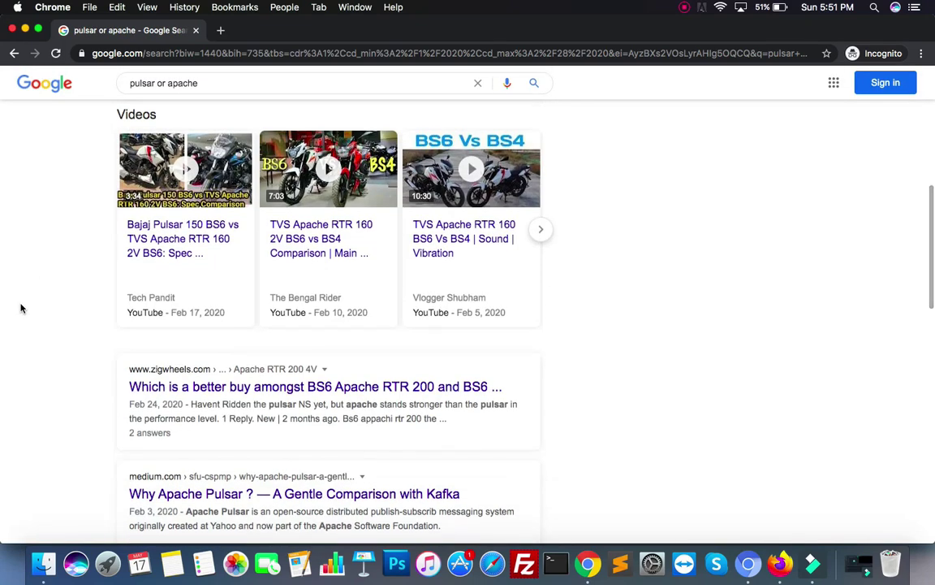
pyautogui.scroll(-3, 21, 308)
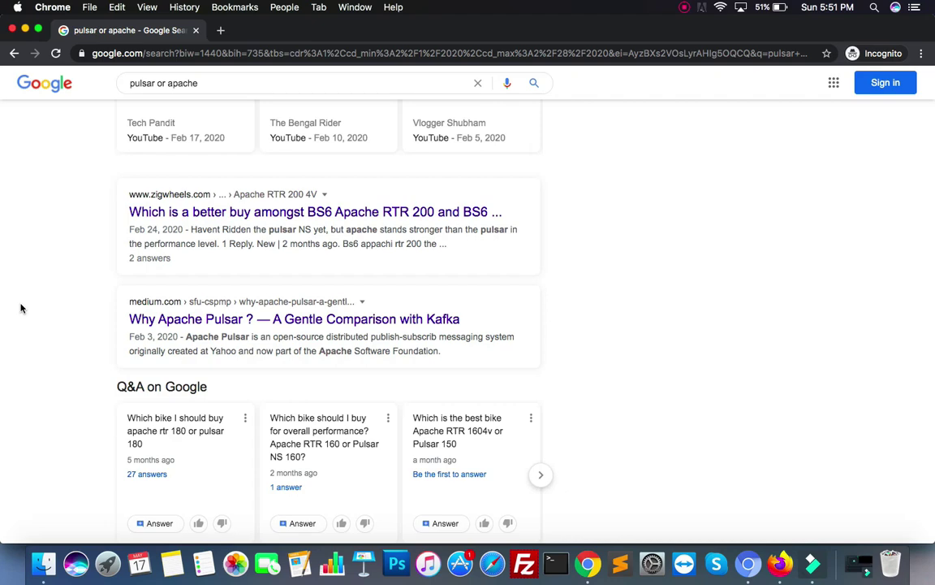
pyautogui.scroll(7, 21, 308)
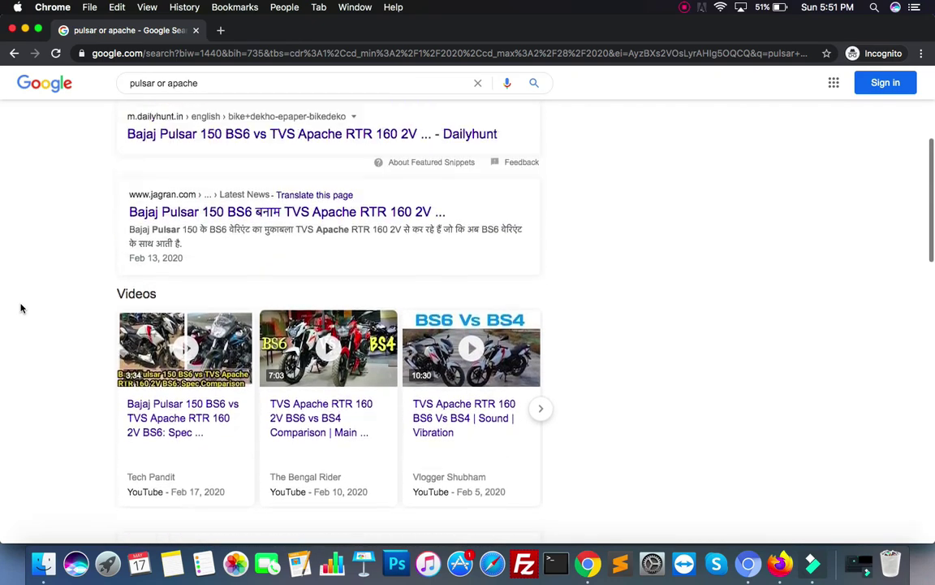
pyautogui.scroll(1, 21, 307)
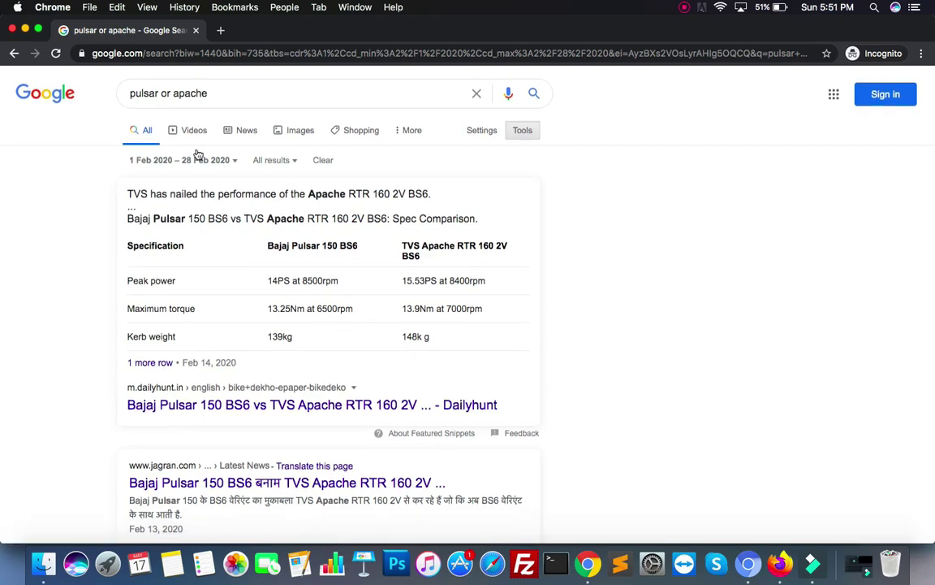
# Replace the query with the comparison "pizza vs burger", run the search and look over the results
pyautogui.tripleClick(223, 93)
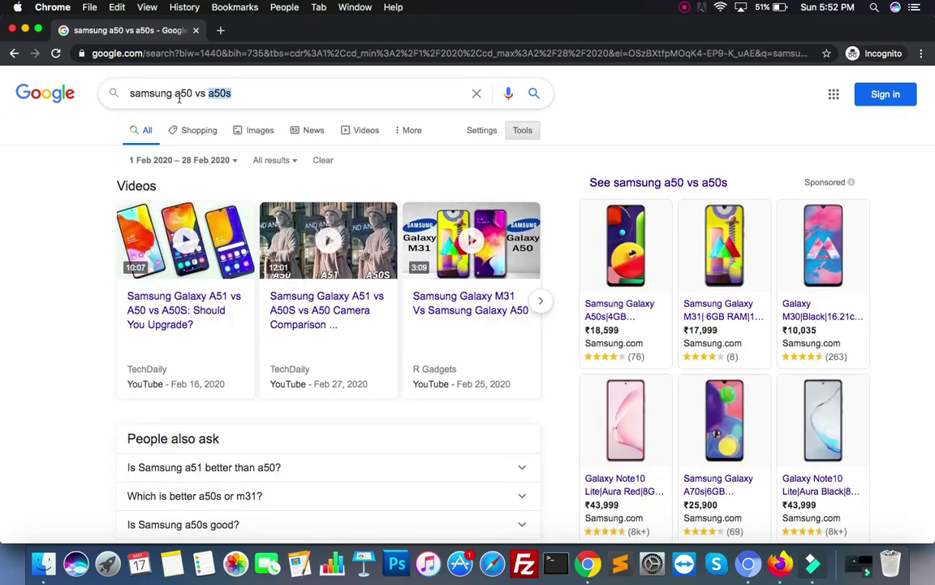
pyautogui.tripleClick(179, 95)
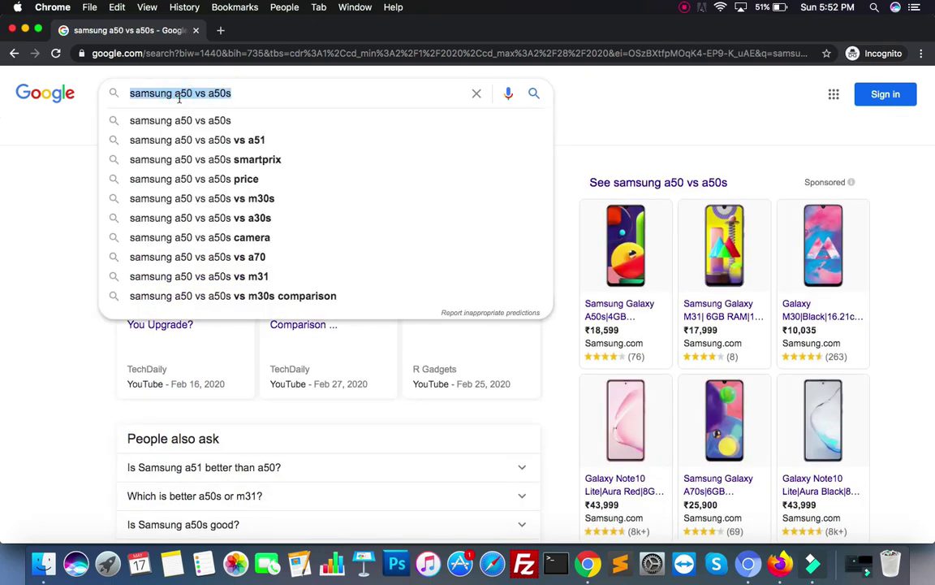
pyautogui.write('pizza vs')
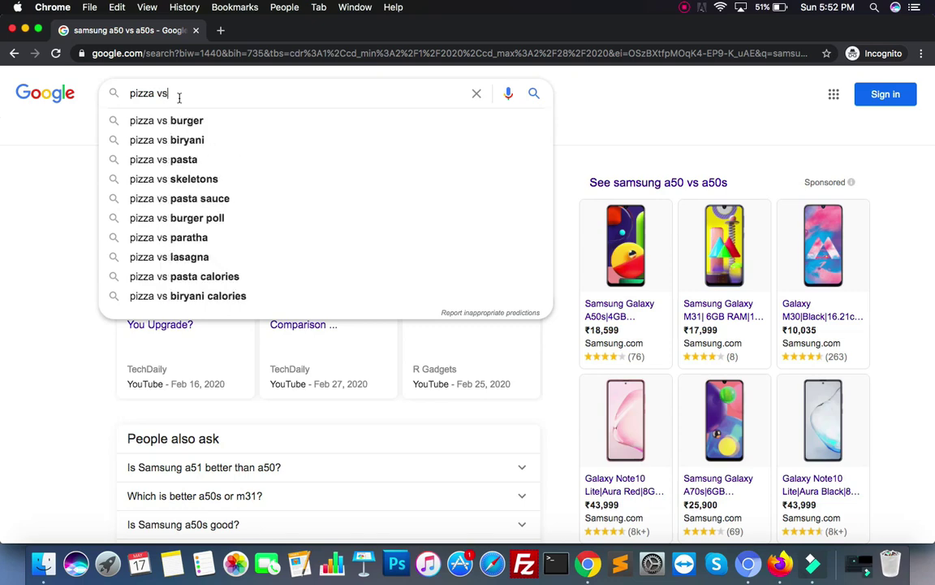
pyautogui.press('Down')
pyautogui.press('Return')
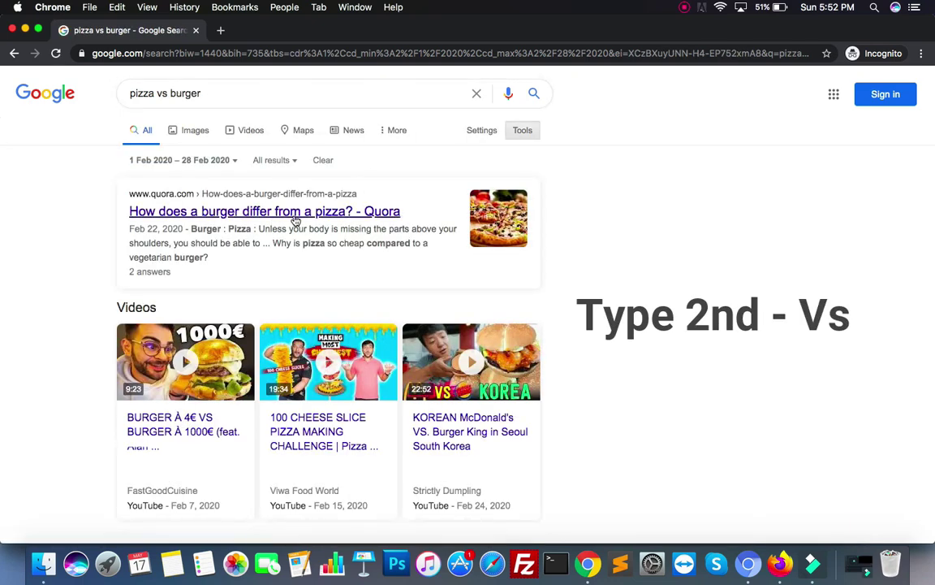
pyautogui.scroll(-5, 75, 225)
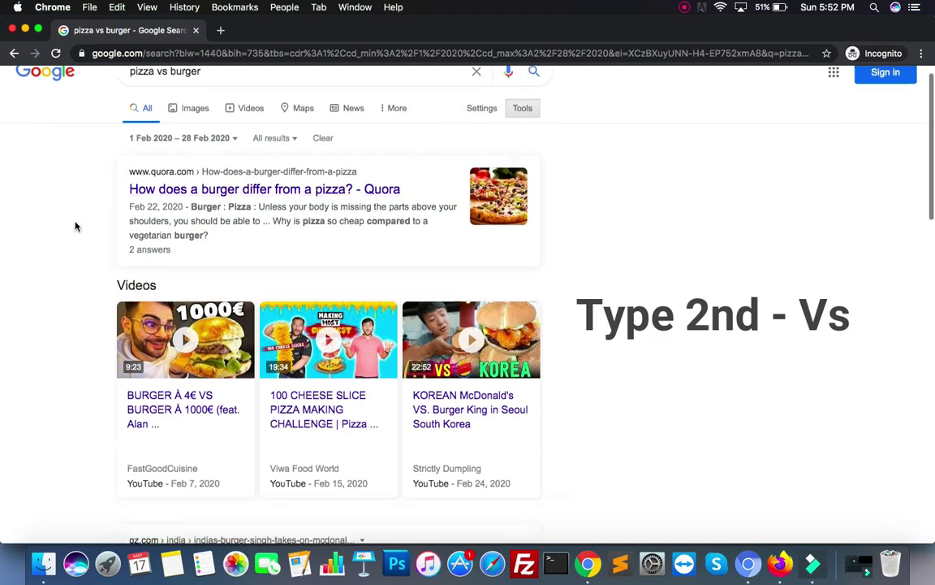
pyautogui.scroll(6, 76, 226)
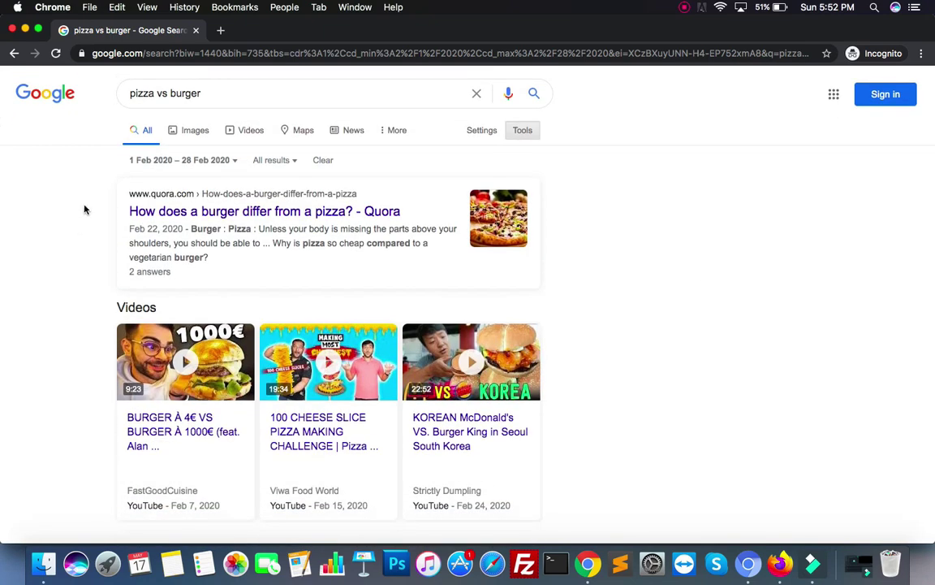
# Clear the search query and return to the Google home page
pyautogui.doubleClick(198, 94)
pyautogui.tripleClick(198, 94)
pyautogui.press('BackSpace')
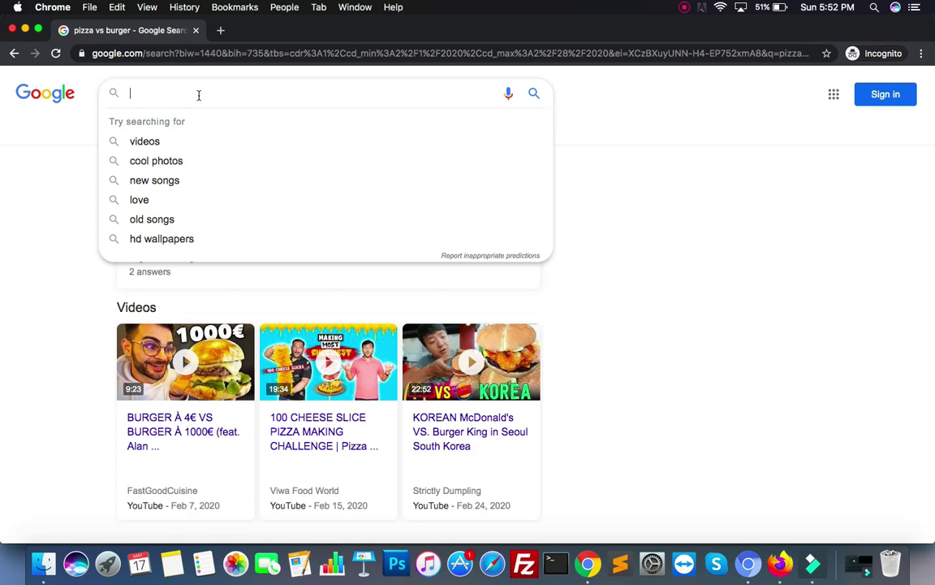
pyautogui.click(769, 331)
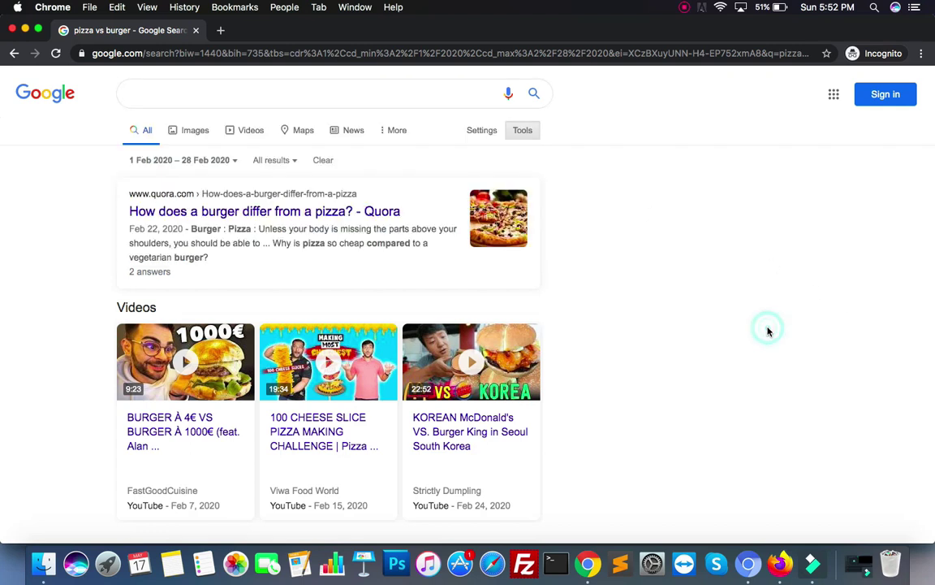
pyautogui.click(43, 95)
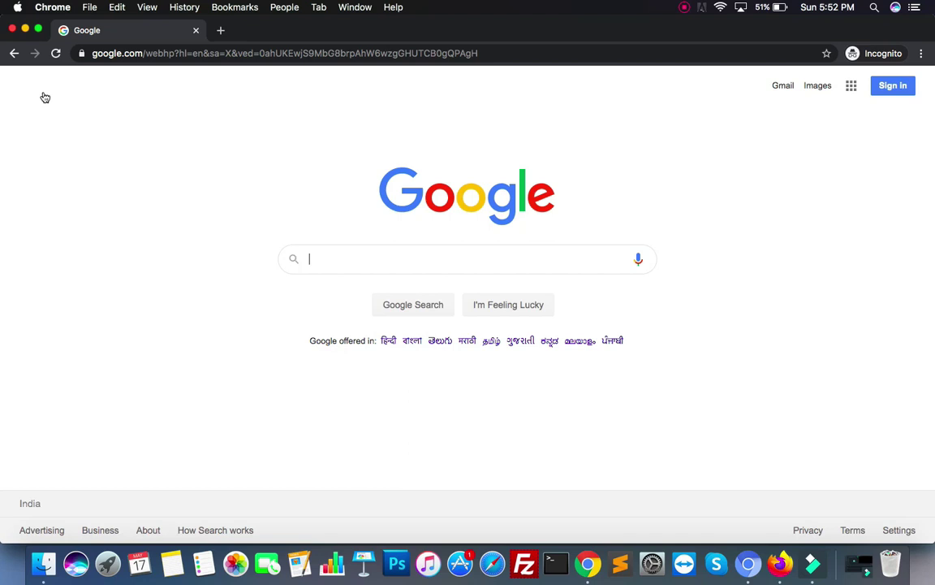
# Search for "mobile phones" and look over the first results
pyautogui.write('mobile phones')
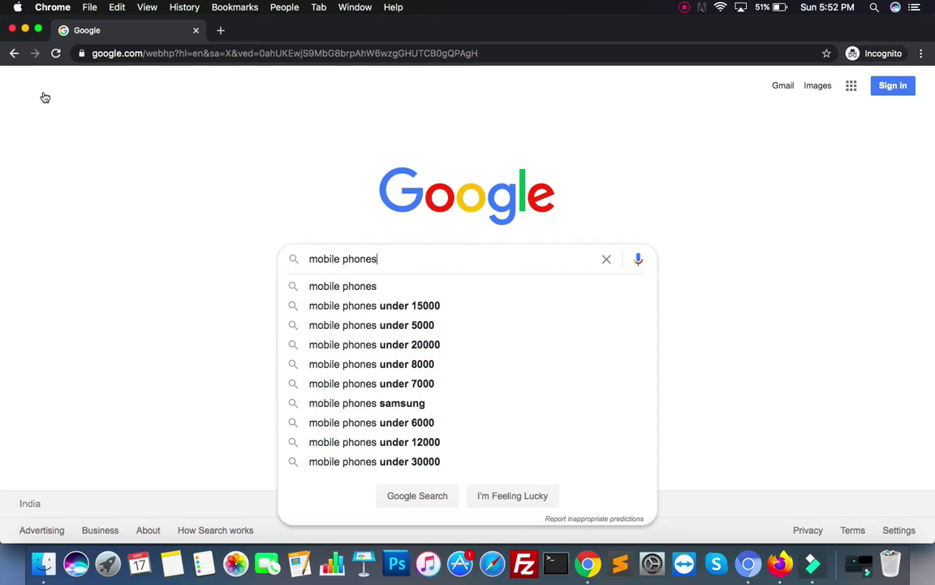
pyautogui.press('Return')
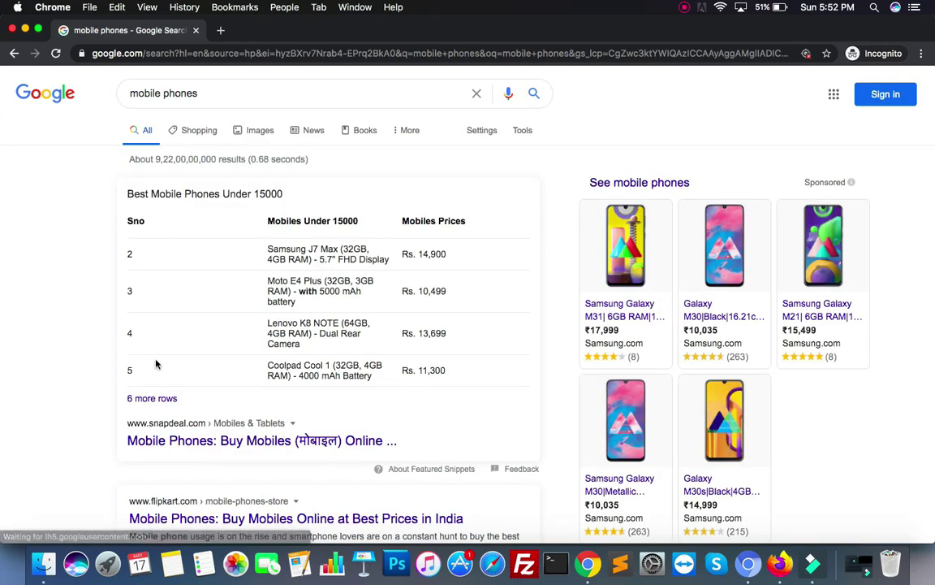
pyautogui.scroll(-5, 157, 363)
pyautogui.scroll(5, 158, 364)
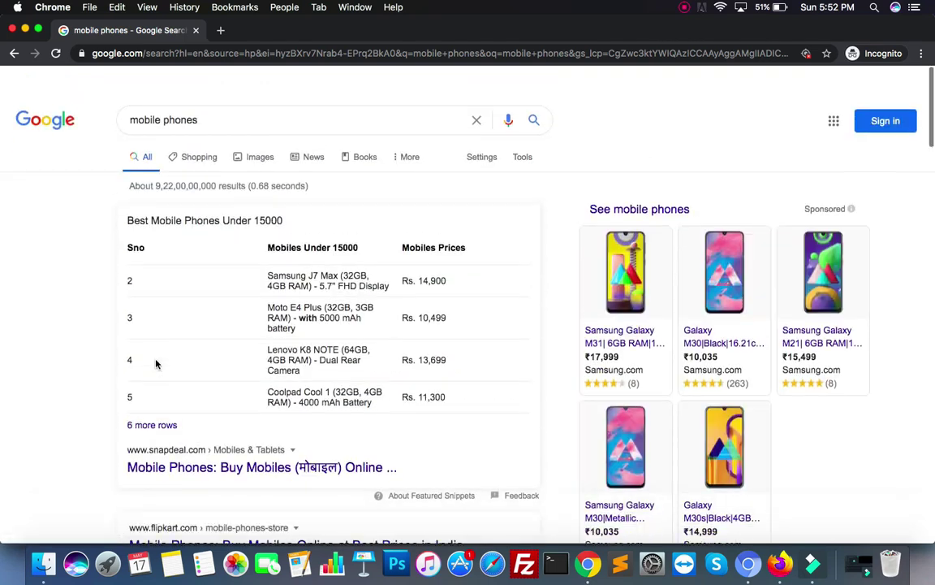
# Exclude Apple from the search by extending the query to "mobile phones -apple" and run it
pyautogui.click(243, 92)
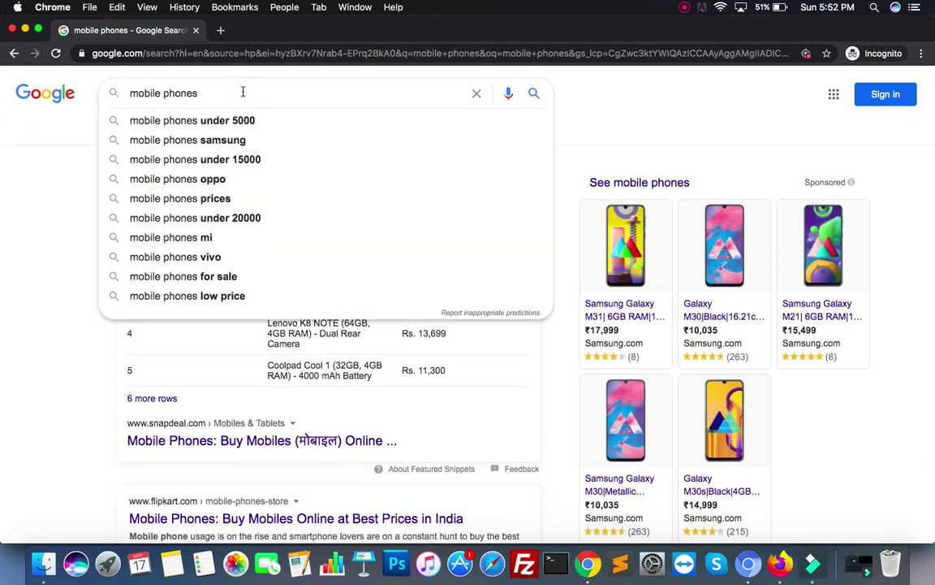
pyautogui.write('-apple')
pyautogui.press('Return')
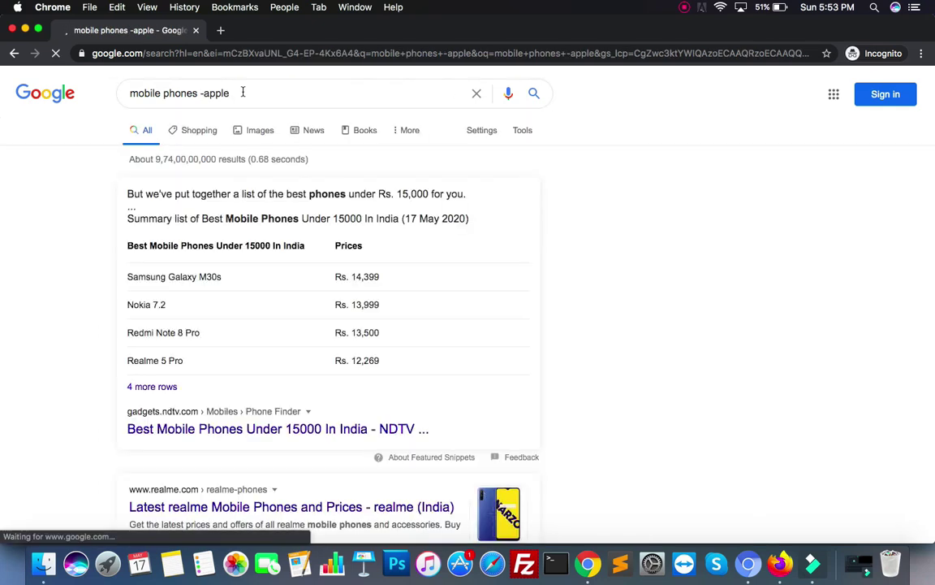
# Look through the "mobile phones -apple" results to check which phone brands are listed
pyautogui.scroll(-10, 56, 379)
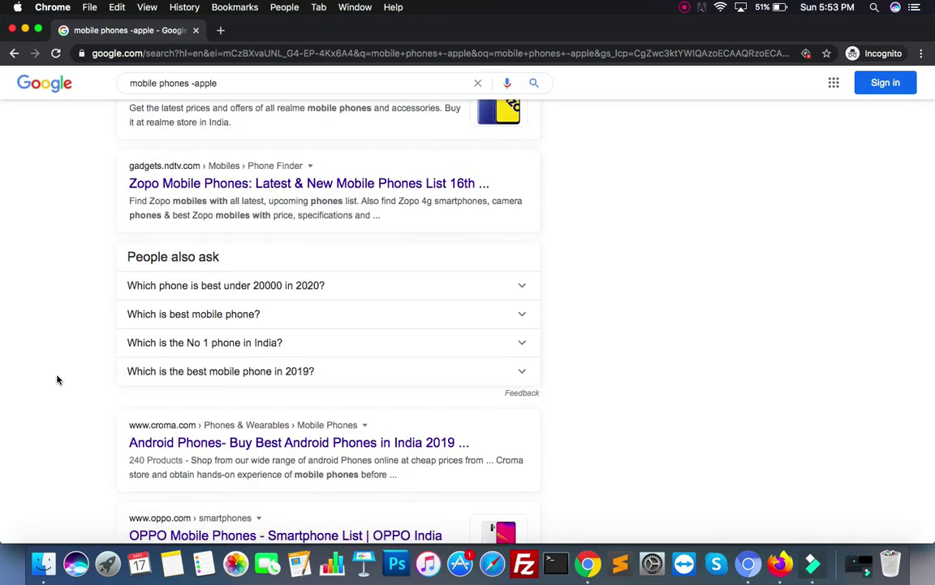
pyautogui.scroll(-12, 57, 379)
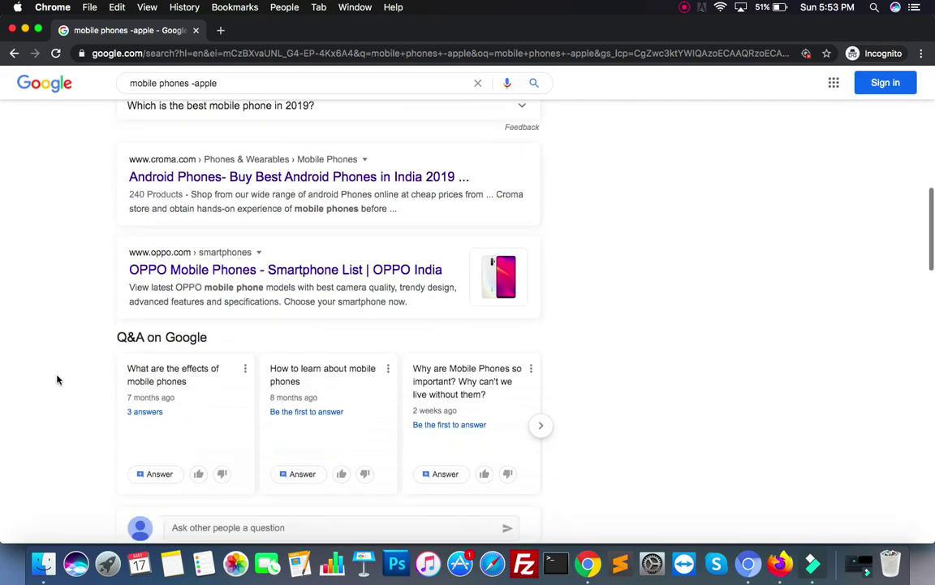
pyautogui.scroll(-15, 271, 380)
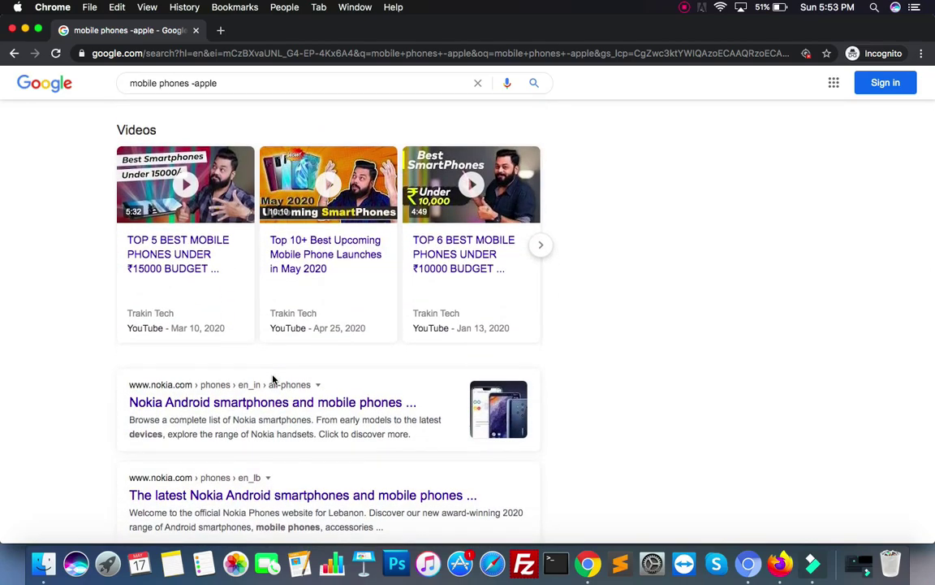
pyautogui.scroll(-5, 273, 380)
pyautogui.scroll(20, 273, 380)
pyautogui.scroll(-12, 274, 380)
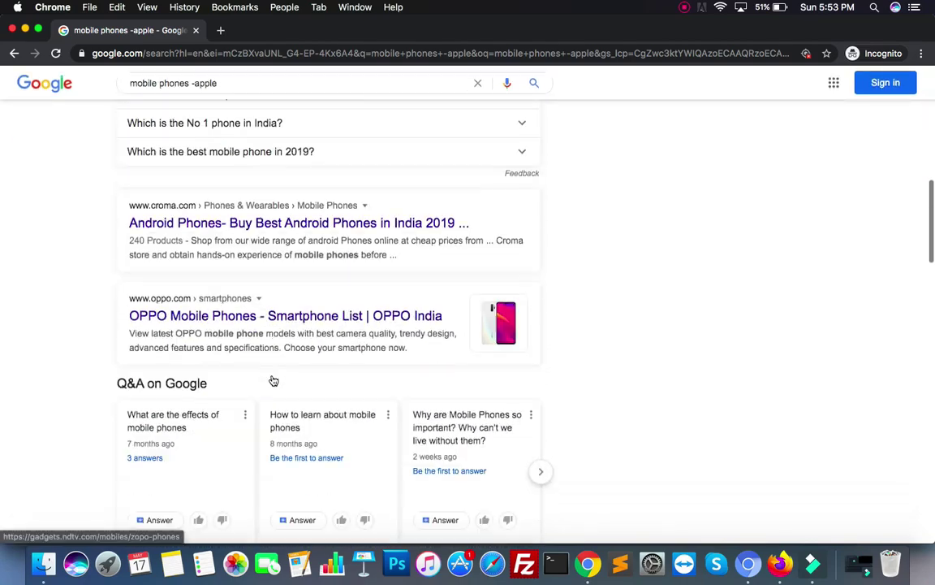
pyautogui.scroll(-15, 274, 380)
pyautogui.scroll(20, 273, 380)
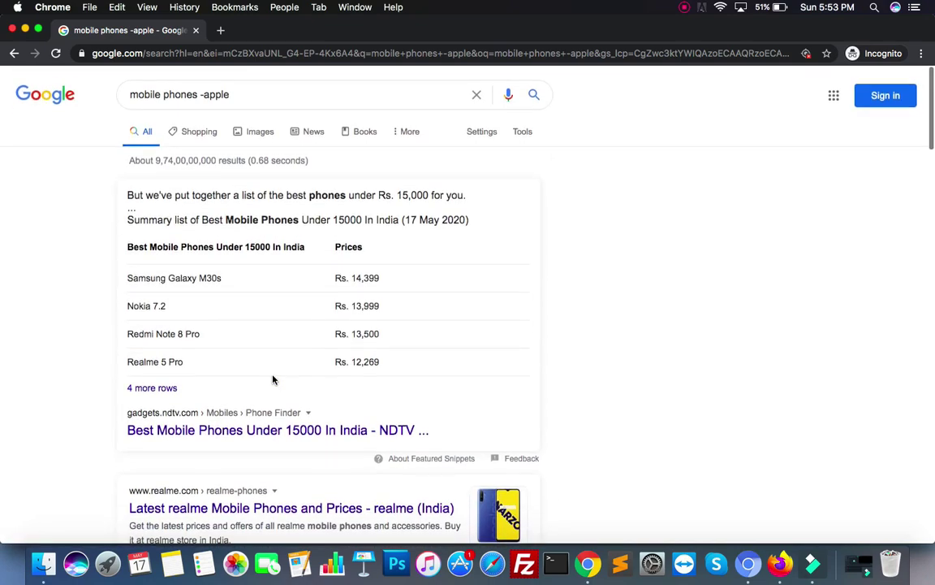
pyautogui.scroll(-4, 271, 377)
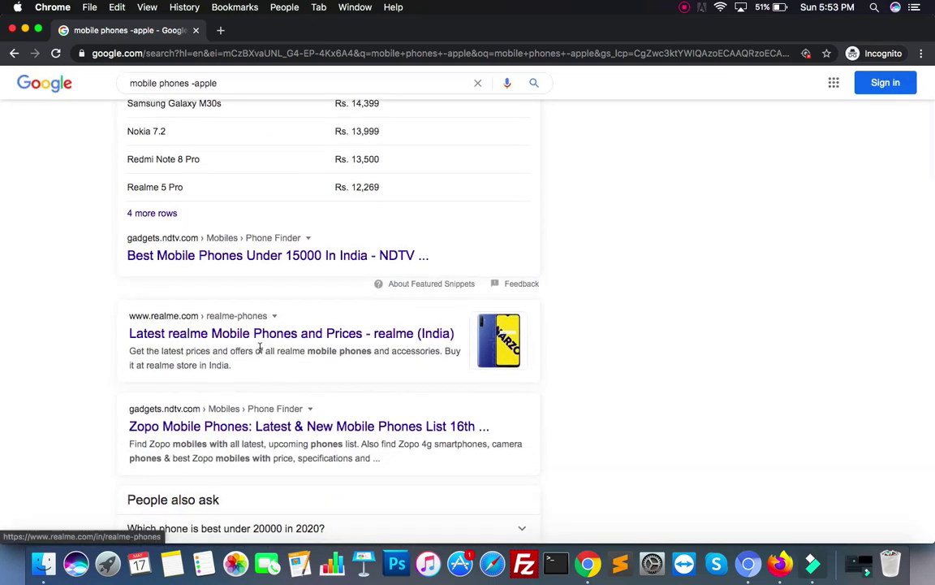
pyautogui.scroll(-8, 134, 406)
pyautogui.scroll(13, 136, 408)
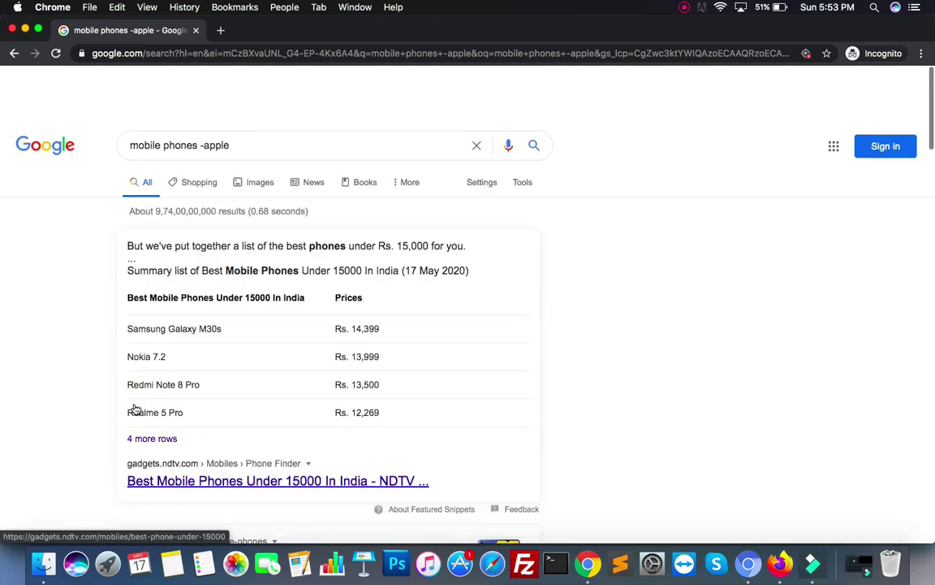
pyautogui.scroll(-1, 136, 408)
# Change the excluded word so the query reads "mobile phones -samsung" and run the search
pyautogui.click(260, 90)
pyautogui.press('BackSpace')
pyautogui.press('BackSpace')
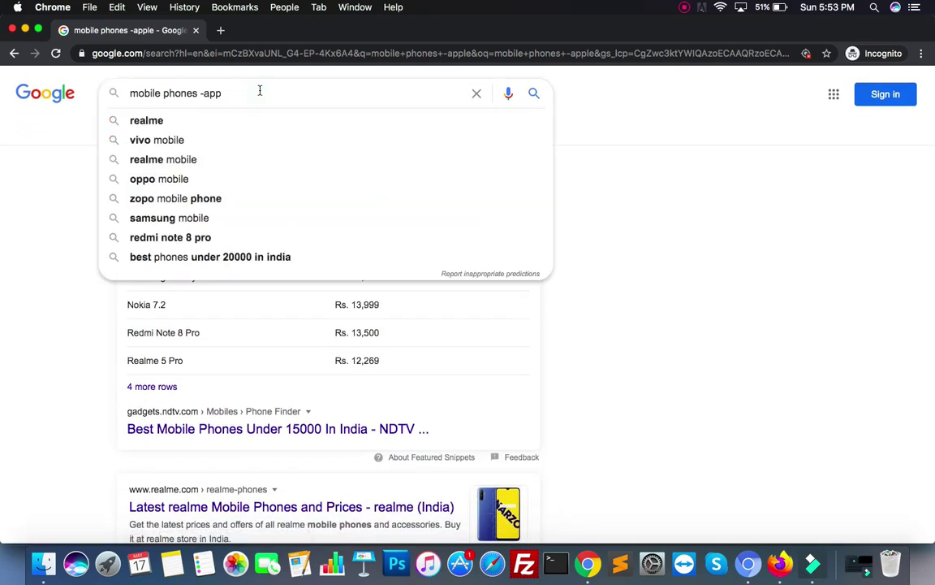
pyautogui.press('BackSpace')
pyautogui.press('BackSpace')
pyautogui.press('BackSpace')
pyautogui.write('samsun')
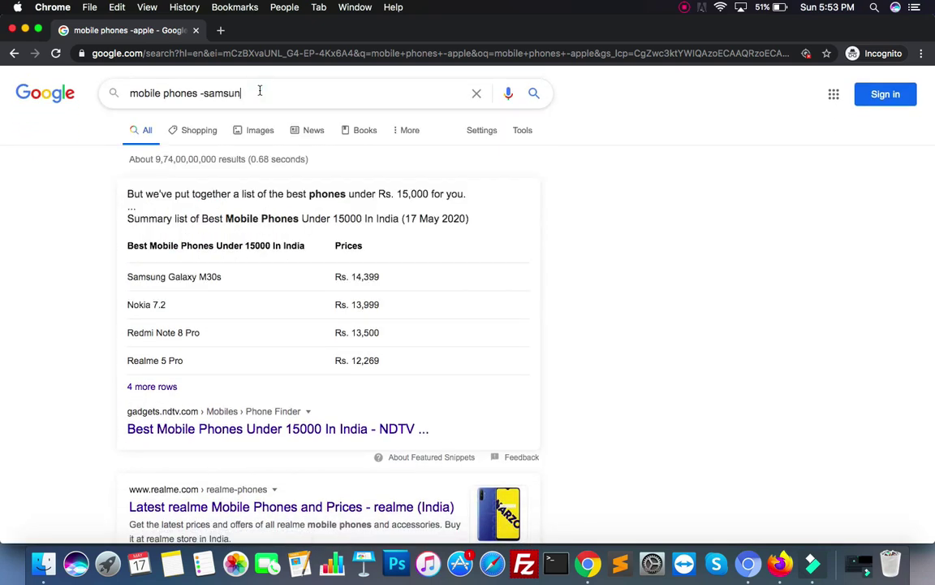
pyautogui.write('g')
pyautogui.press('Return')
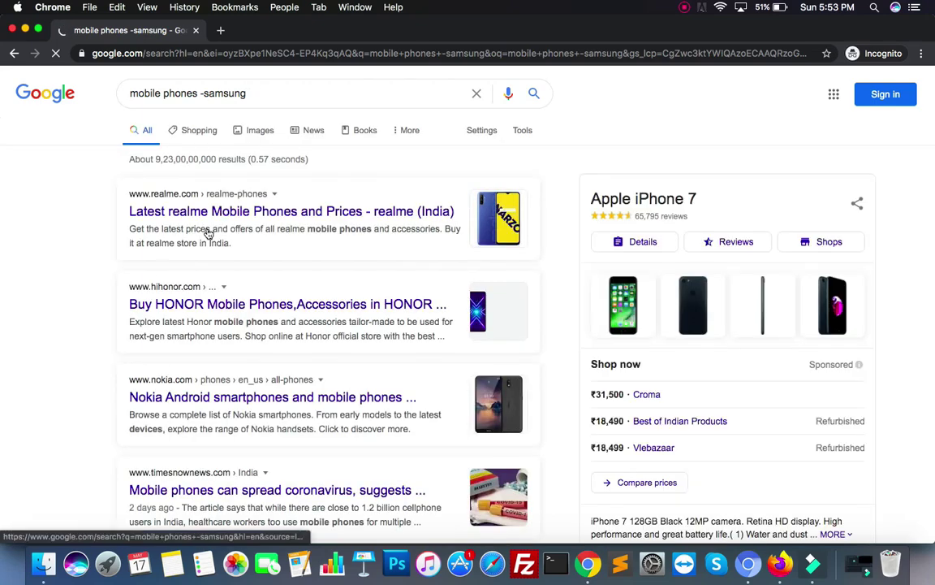
# Examine the results that exclude Samsung, along with the product panel and the excluded word in the query
pyautogui.scroll(-1, 94, 303)
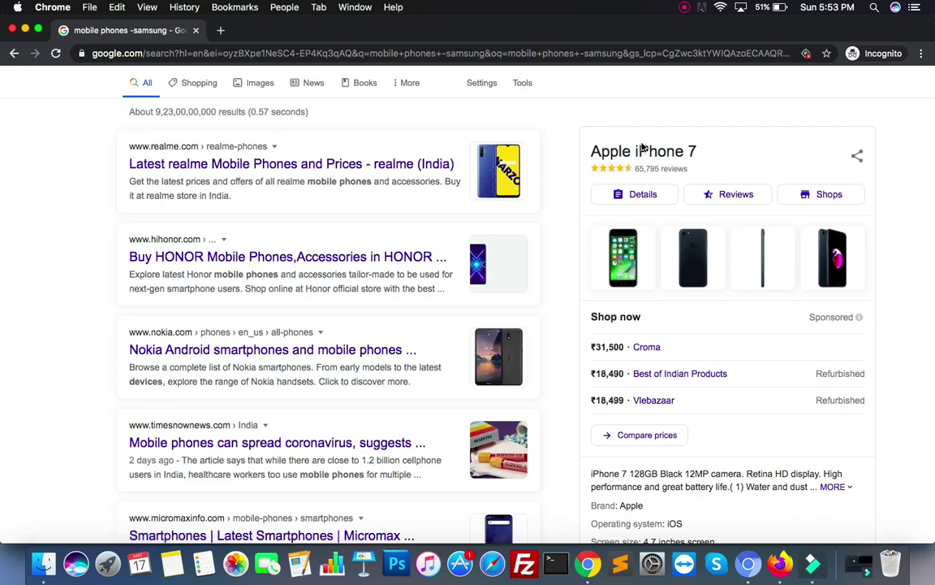
pyautogui.scroll(1, 455, 175)
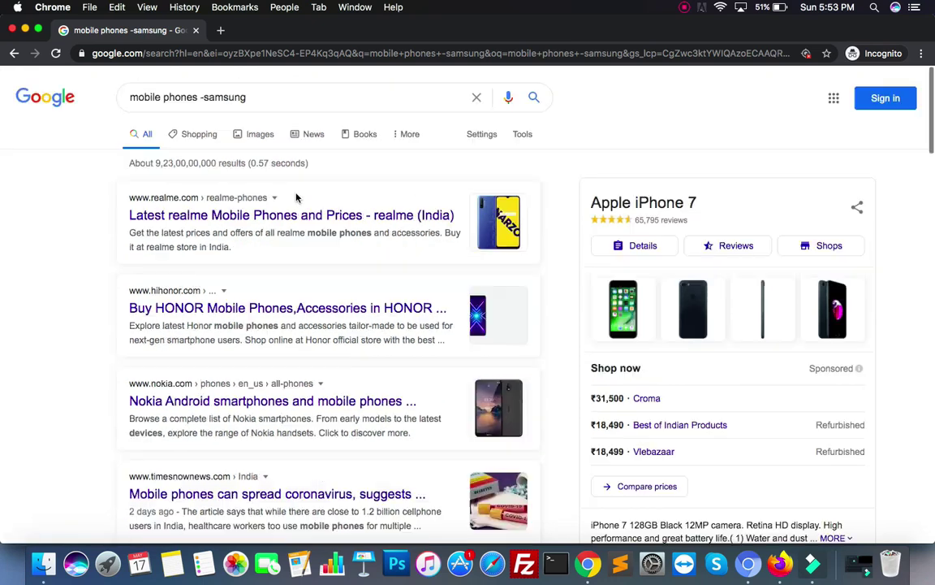
pyautogui.doubleClick(224, 93)
pyautogui.click(69, 299)
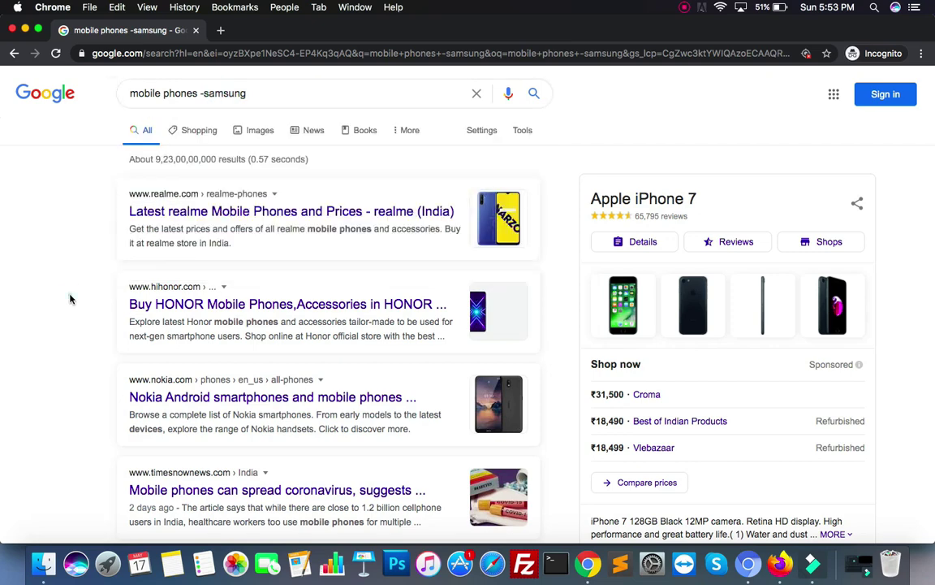
pyautogui.scroll(-1, 70, 299)
pyautogui.scroll(1, 70, 299)
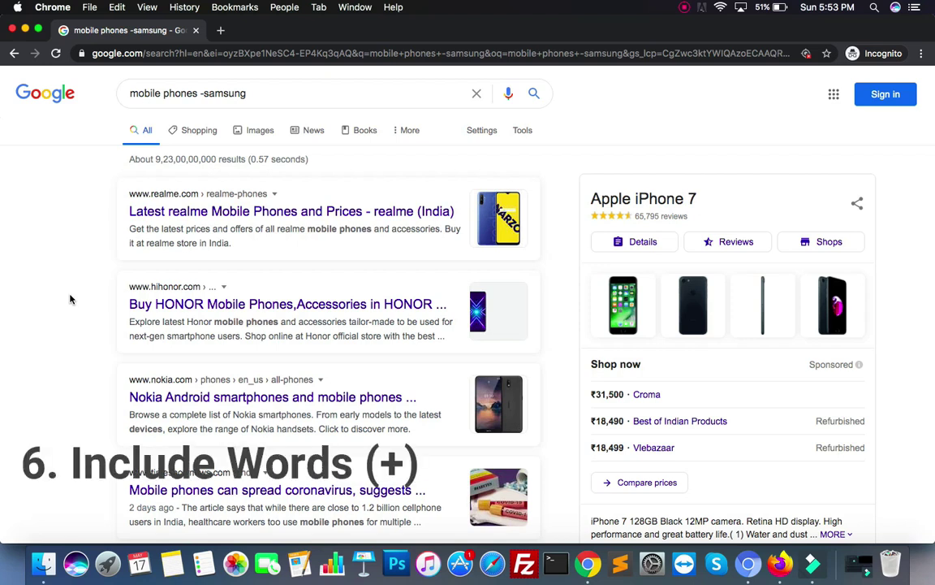
# Change the minus sign to a plus so the query reads "mobile phones +samsung", run it and look through the results
pyautogui.click(203, 93)
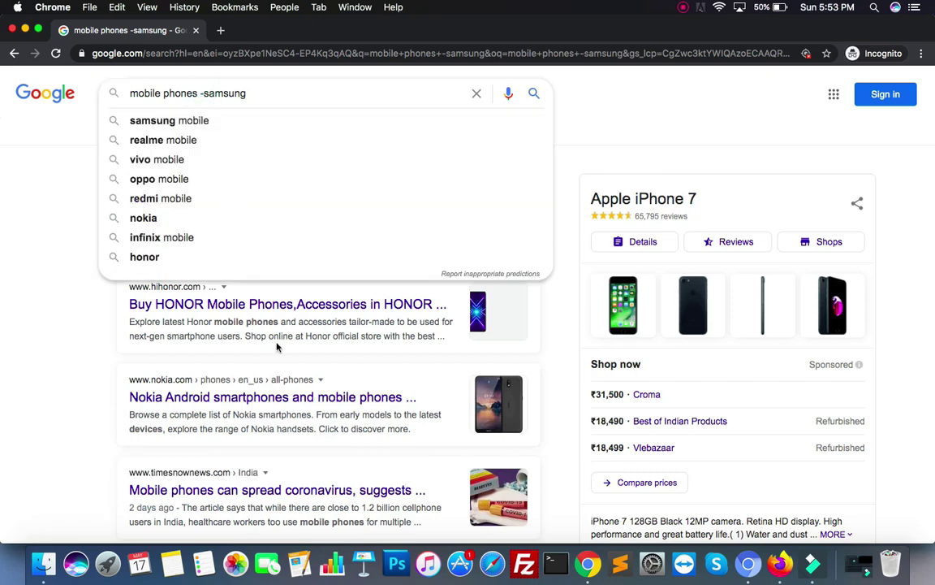
pyautogui.press('BackSpace')
pyautogui.write('+')
pyautogui.press('Return')
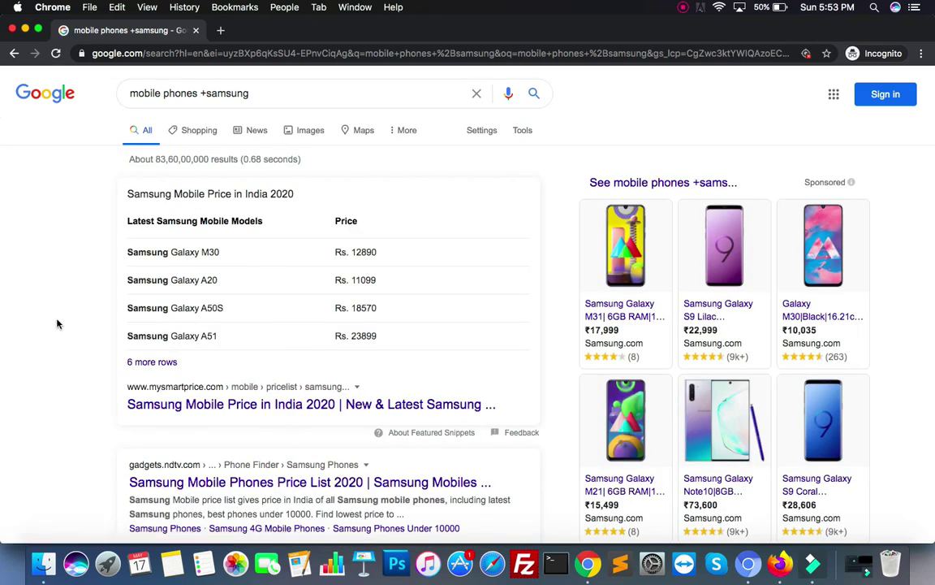
pyautogui.scroll(-5, 57, 324)
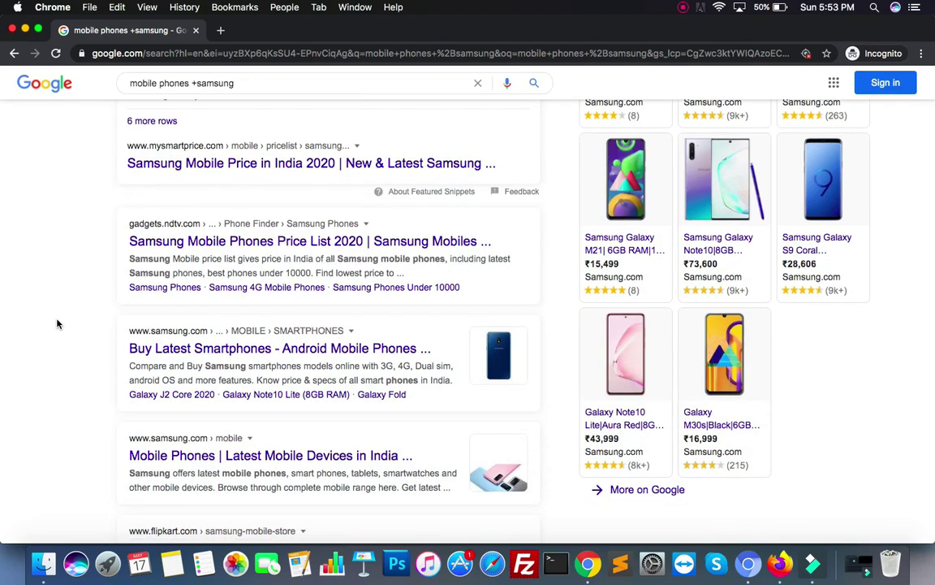
pyautogui.scroll(-6, 57, 324)
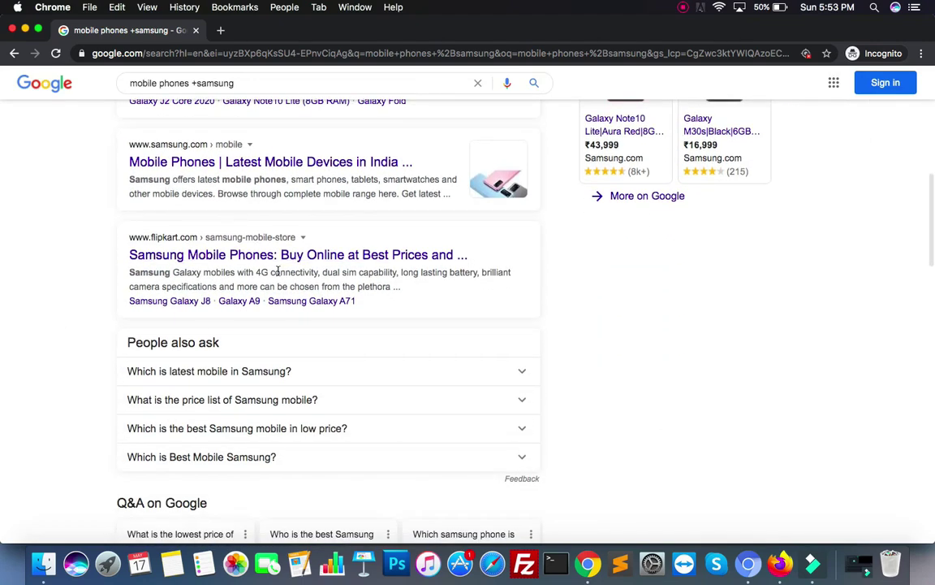
pyautogui.scroll(11, 69, 305)
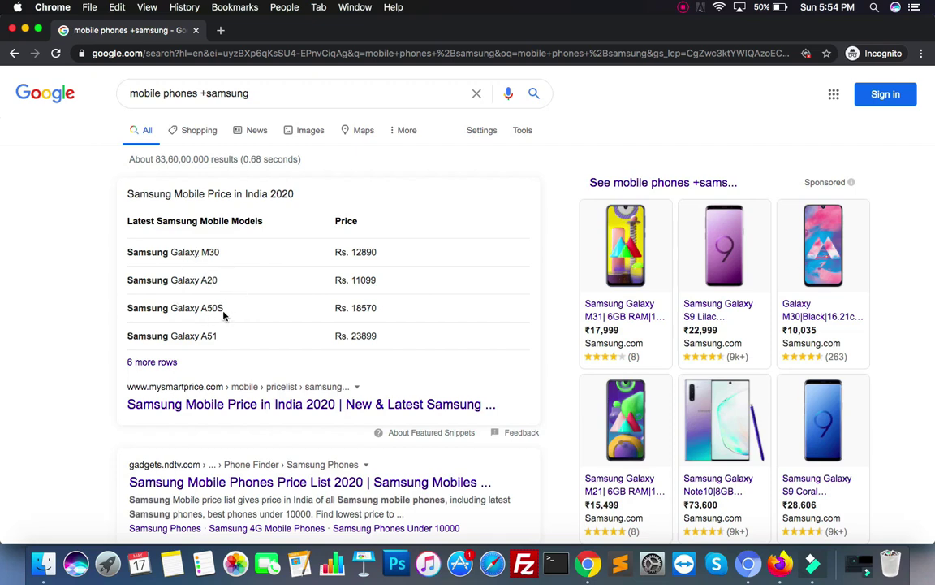
pyautogui.scroll(-5, 225, 317)
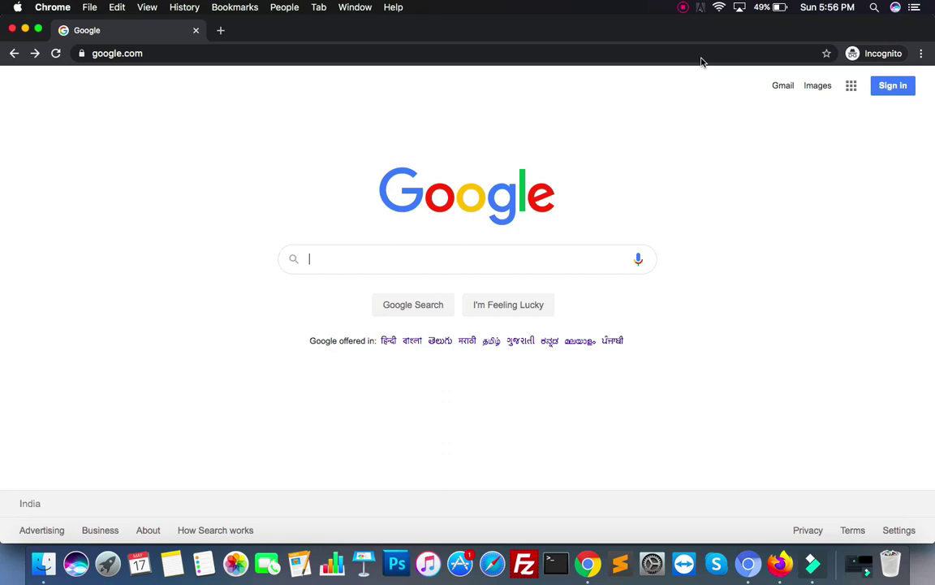
# Search for "gk notes filetype:pdf" from the Google home page and look through the PDF results
pyautogui.click(364, 266)
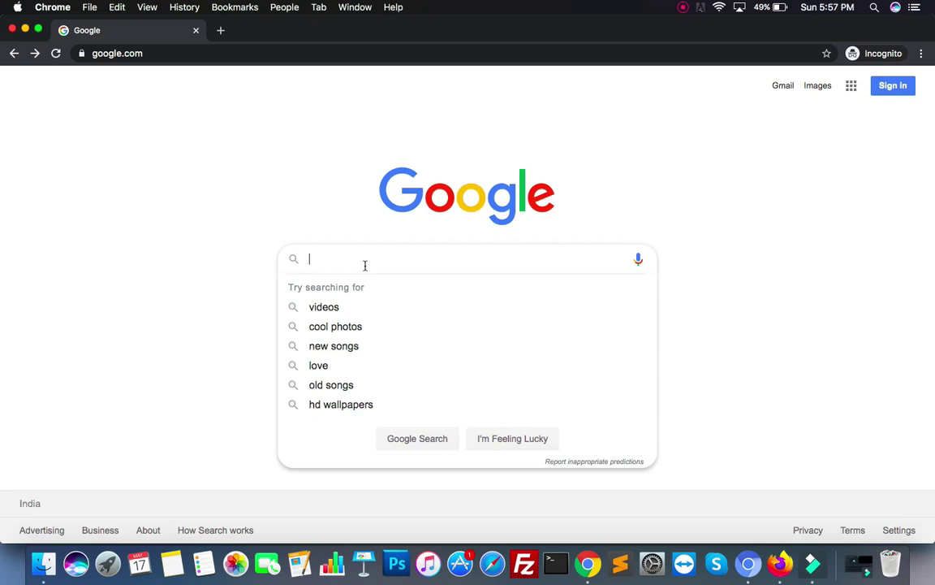
pyautogui.write('gk notes ')
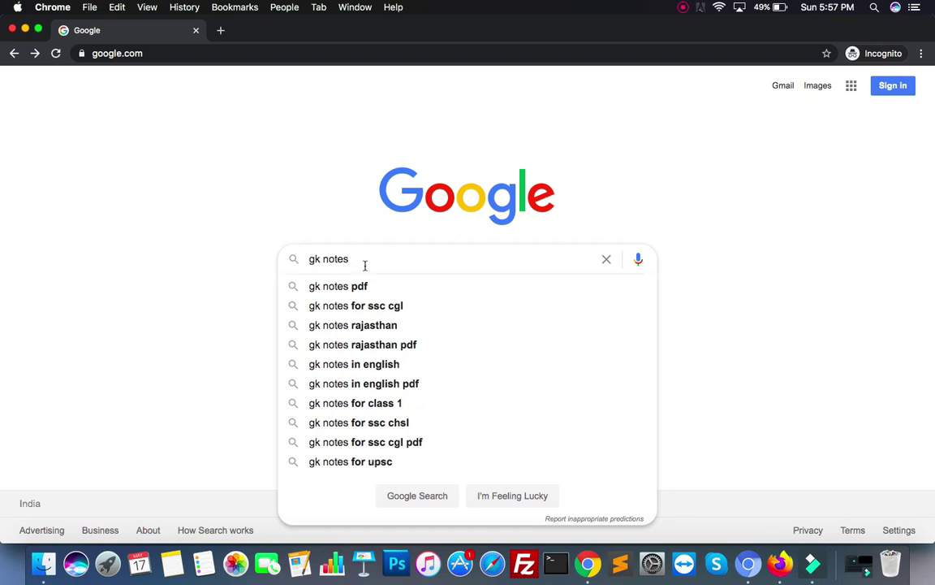
pyautogui.write('filetype')
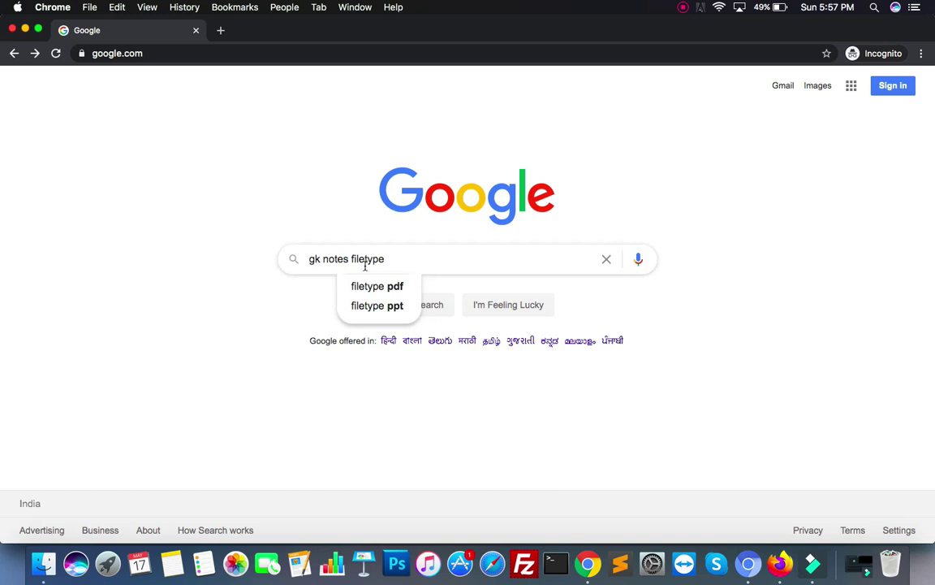
pyautogui.write(':pdf')
pyautogui.press('Return')
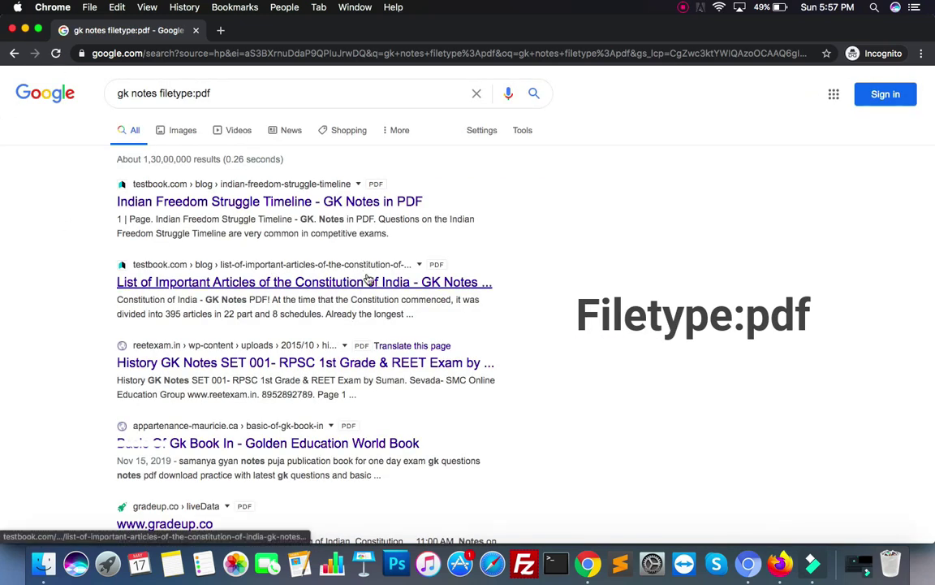
pyautogui.scroll(-10, 376, 487)
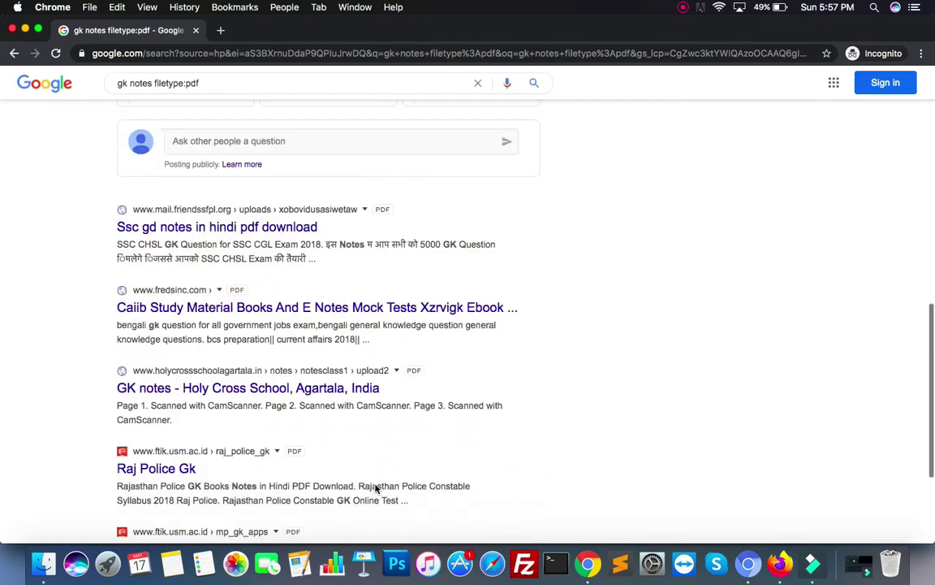
pyautogui.scroll(-5, 376, 487)
pyautogui.scroll(20, 376, 487)
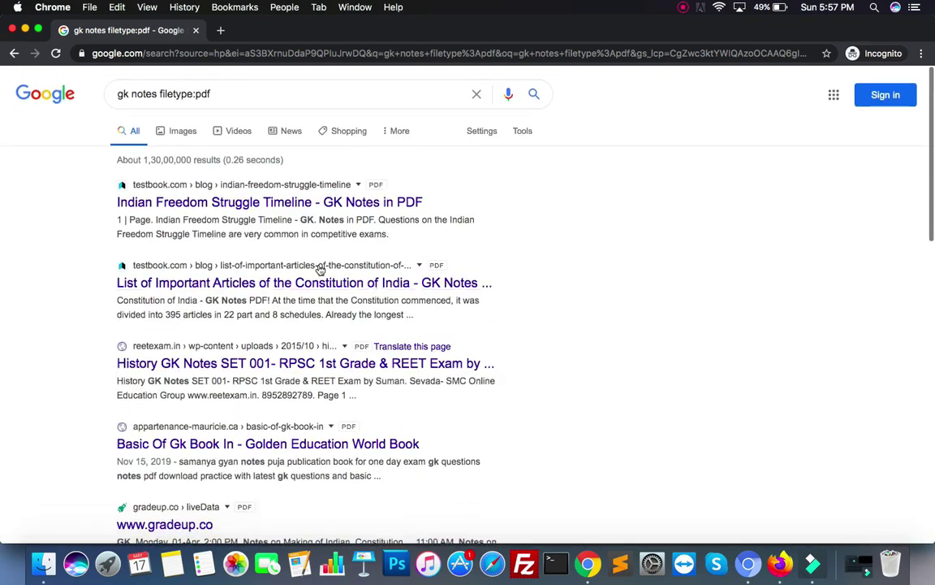
# Open the Indian Freedom Struggle Timeline PDF, look over its first page and return to the search results
pyautogui.click(361, 202)
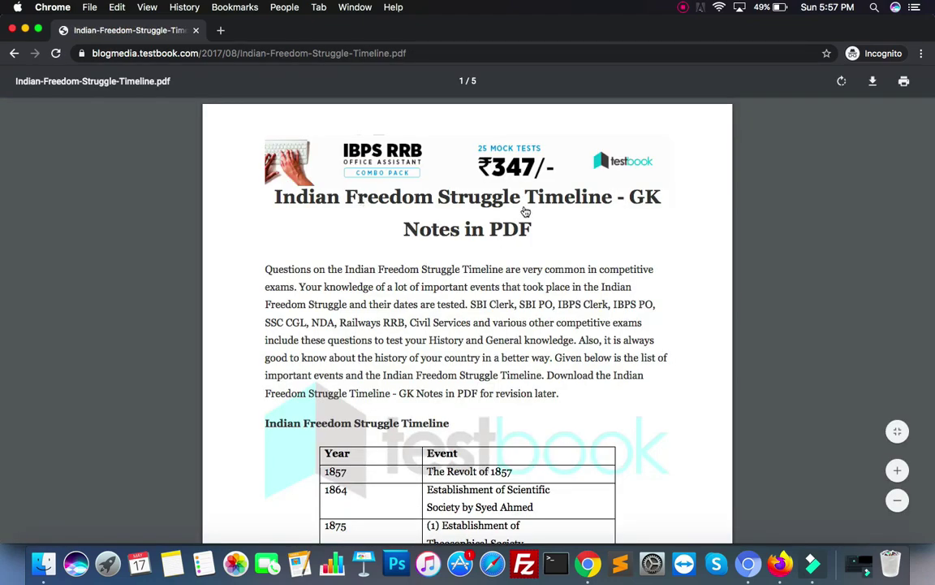
pyautogui.scroll(-5, 525, 212)
pyautogui.scroll(-1, 653, 128)
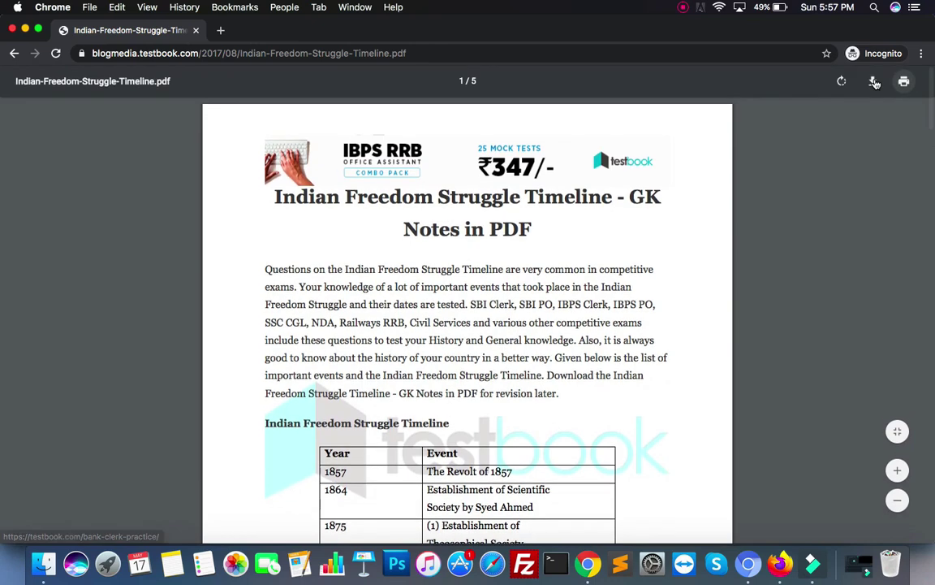
pyautogui.click(16, 53)
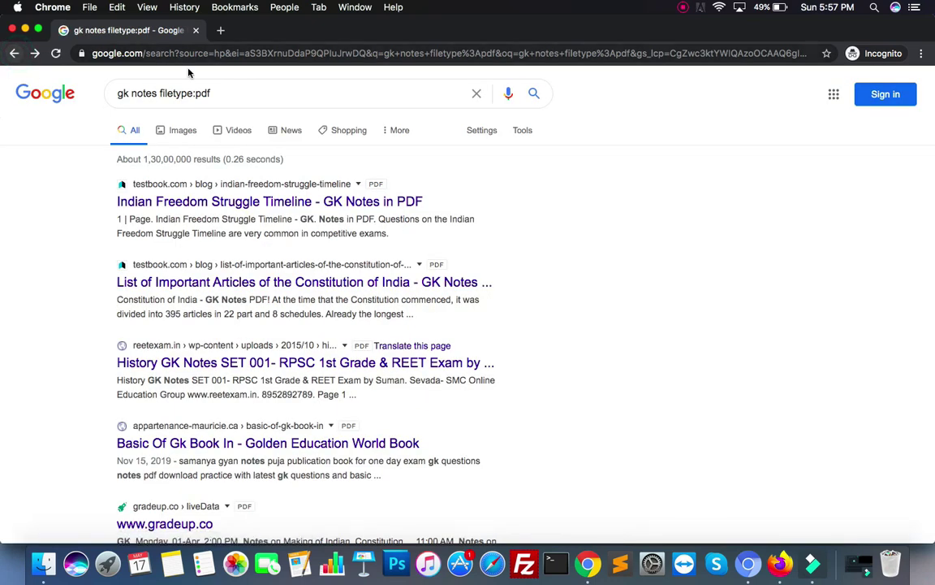
# Change the query to "gk notes filetype:doc", run it and open the first DOC result
pyautogui.click(232, 96)
pyautogui.press('BackSpace')
pyautogui.press('BackSpace')
pyautogui.press('BackSpace')
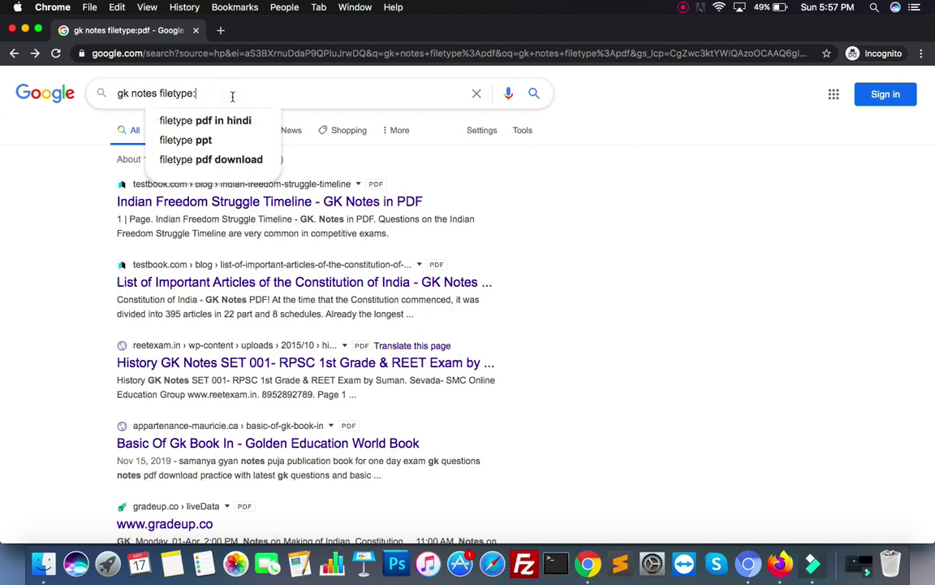
pyautogui.write('doc')
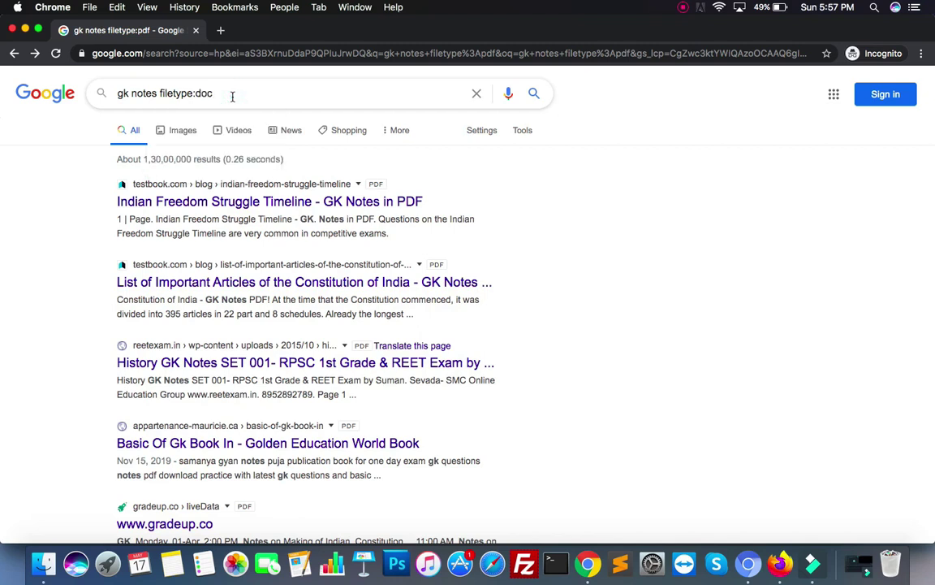
pyautogui.write('x')
pyautogui.press('BackSpace')
pyautogui.press('Return')
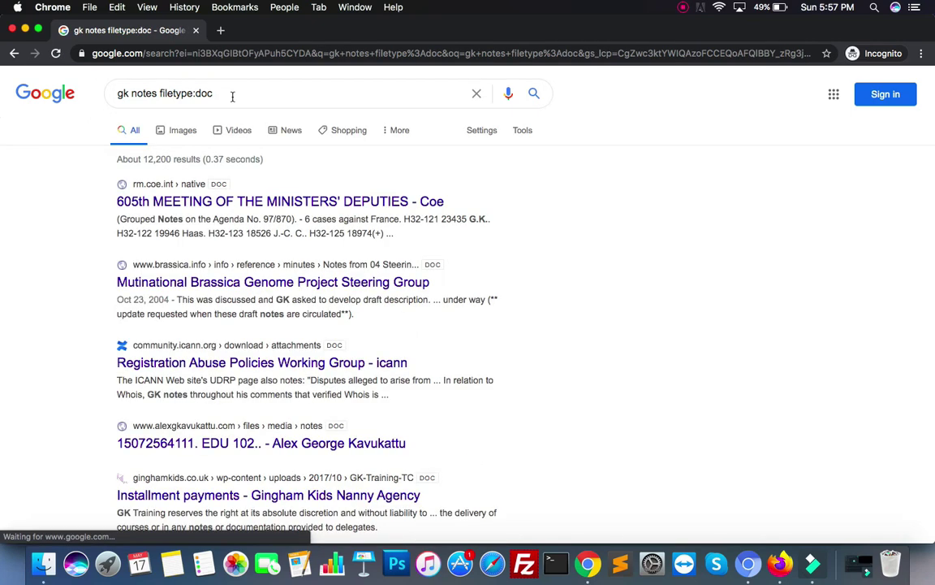
pyautogui.click(370, 200)
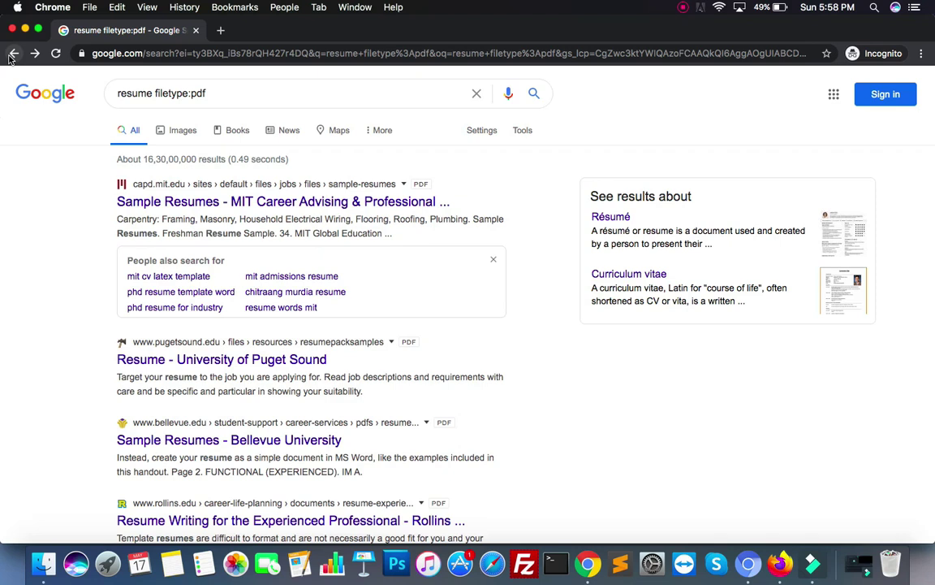
# Search for "related:facebook.com" from the Google home page and look through the related sites
pyautogui.click(56, 99)
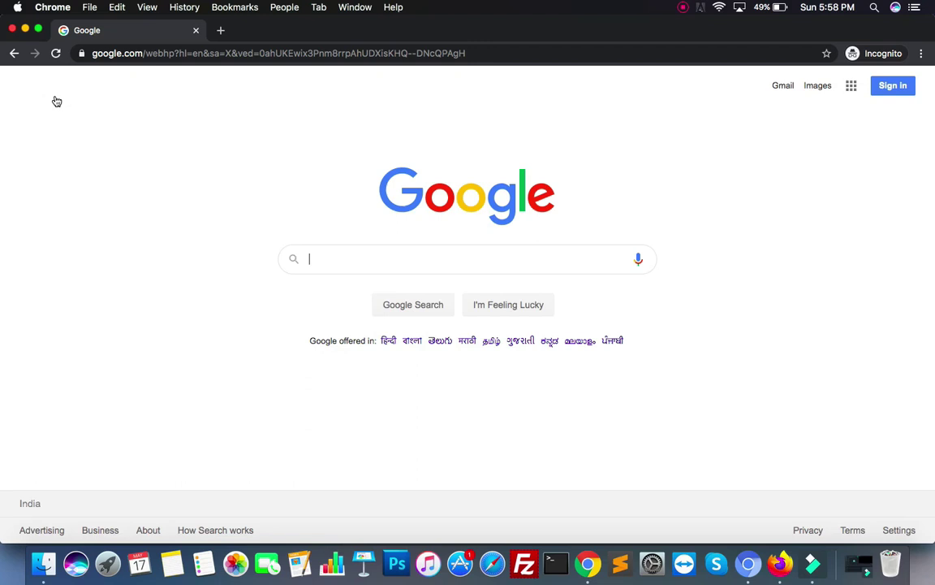
pyautogui.write('related:')
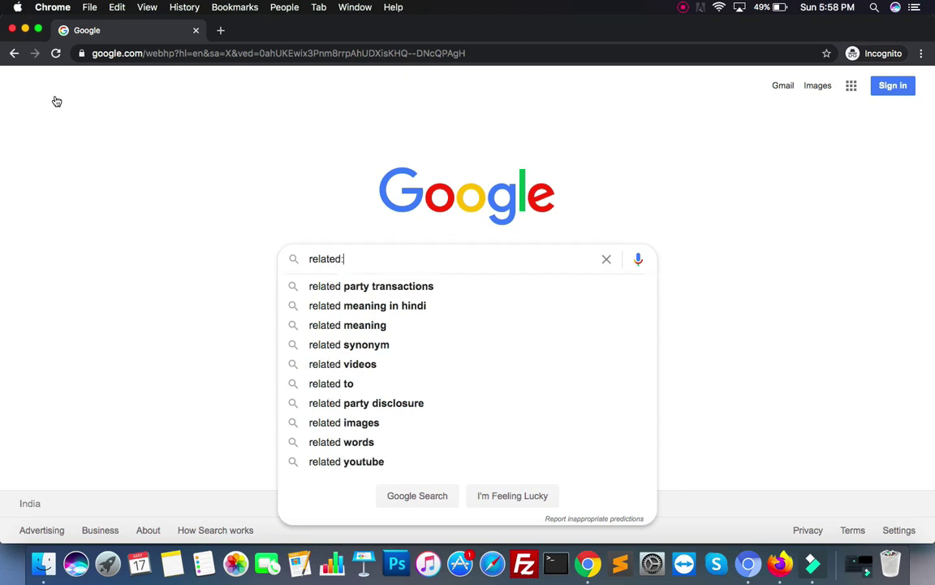
pyautogui.write('facebook.com')
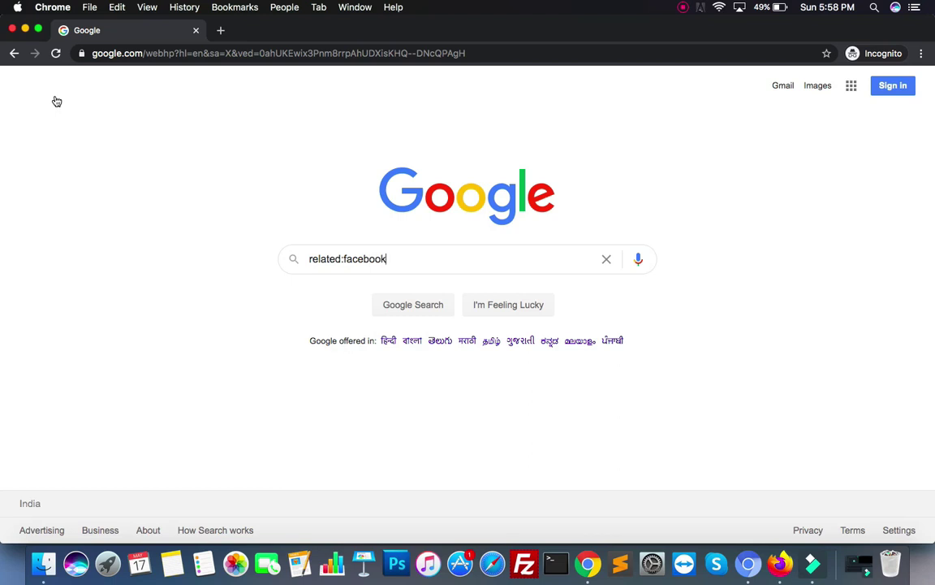
pyautogui.press('Return')
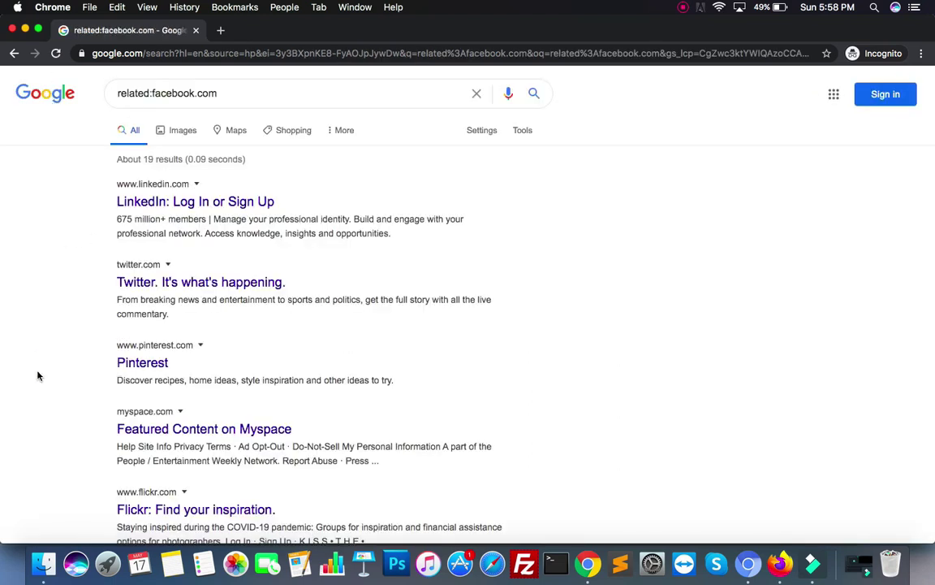
pyautogui.scroll(-3, 38, 375)
pyautogui.scroll(3, 37, 375)
pyautogui.scroll(-2, 150, 367)
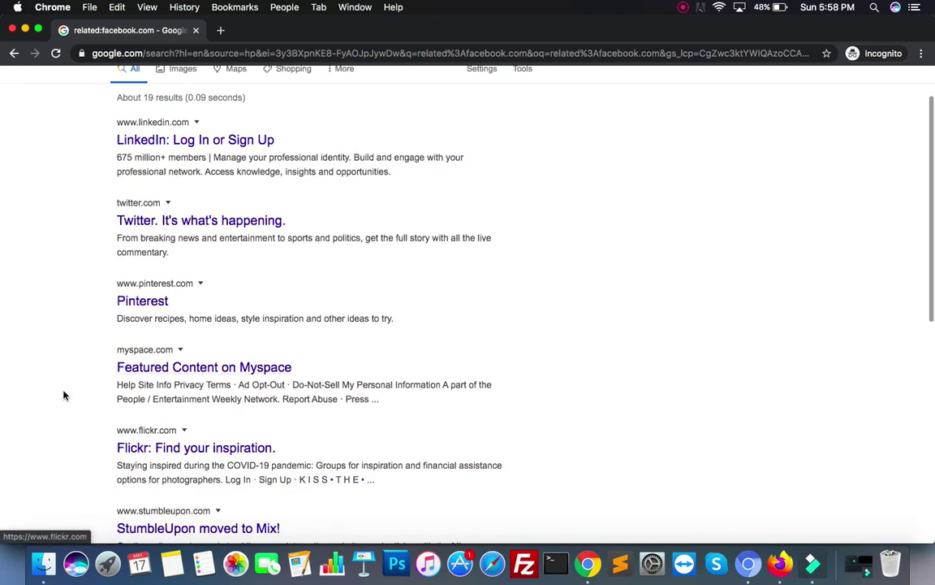
pyautogui.scroll(-5, 64, 396)
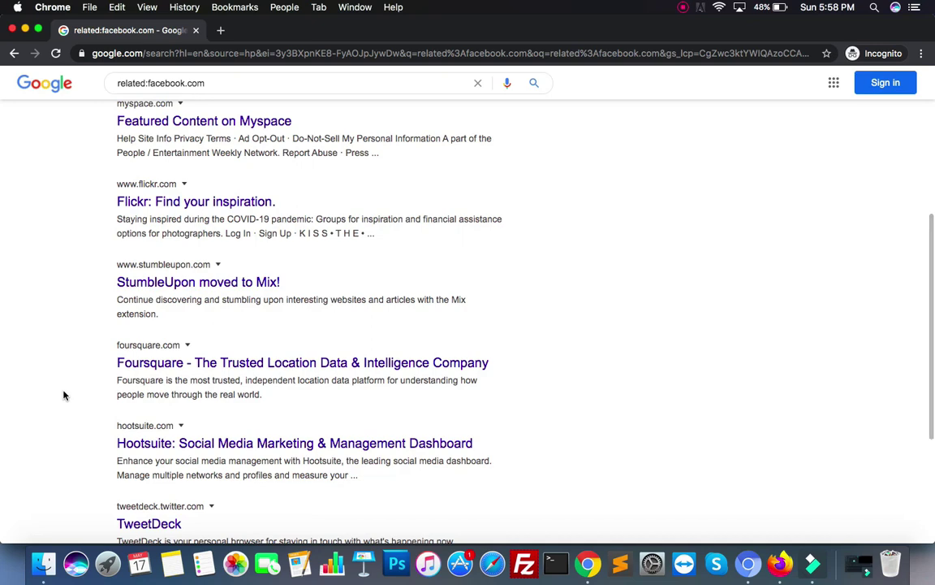
pyautogui.scroll(8, 64, 396)
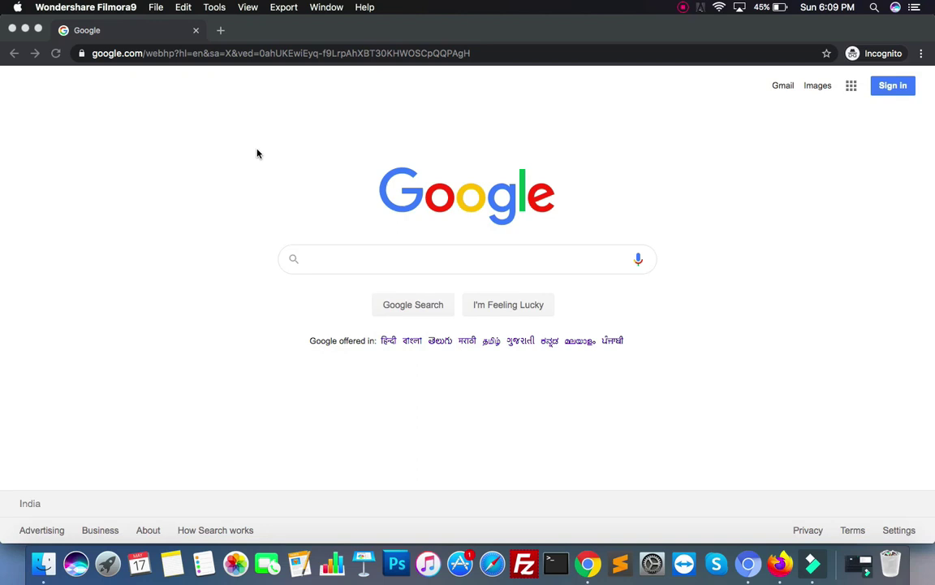
# Search for "km to meter" and set the kilometre value in the unit converter to 20
pyautogui.click(350, 260)
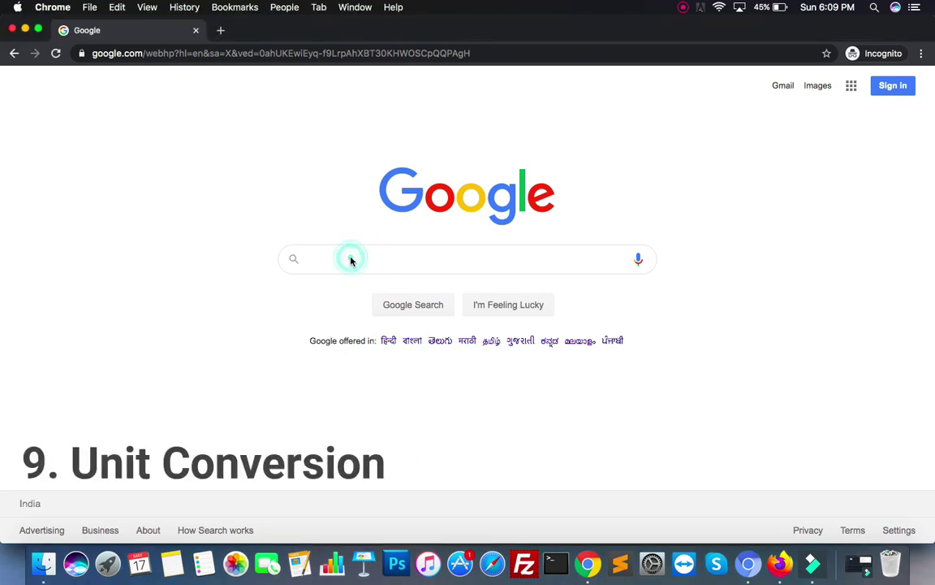
pyautogui.click(344, 262)
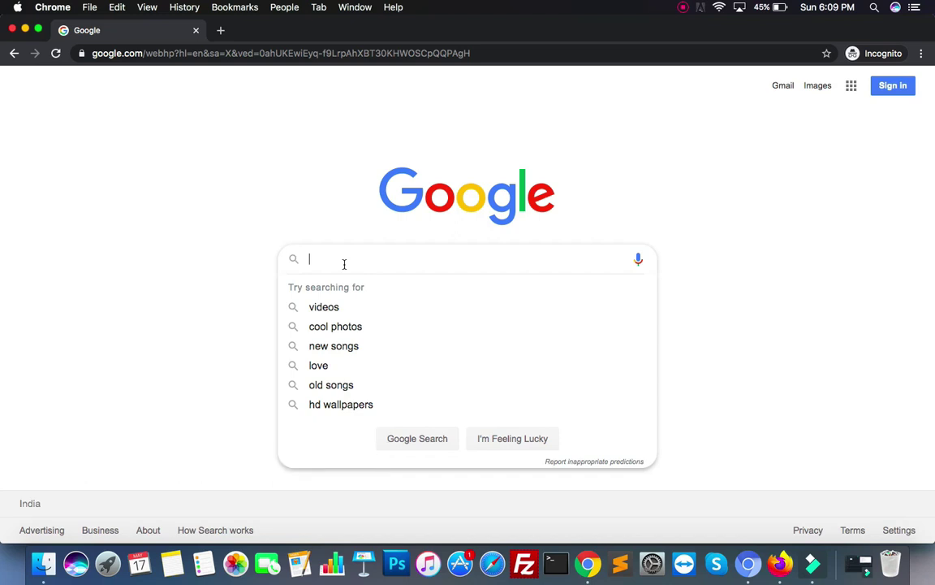
pyautogui.write('km to meter')
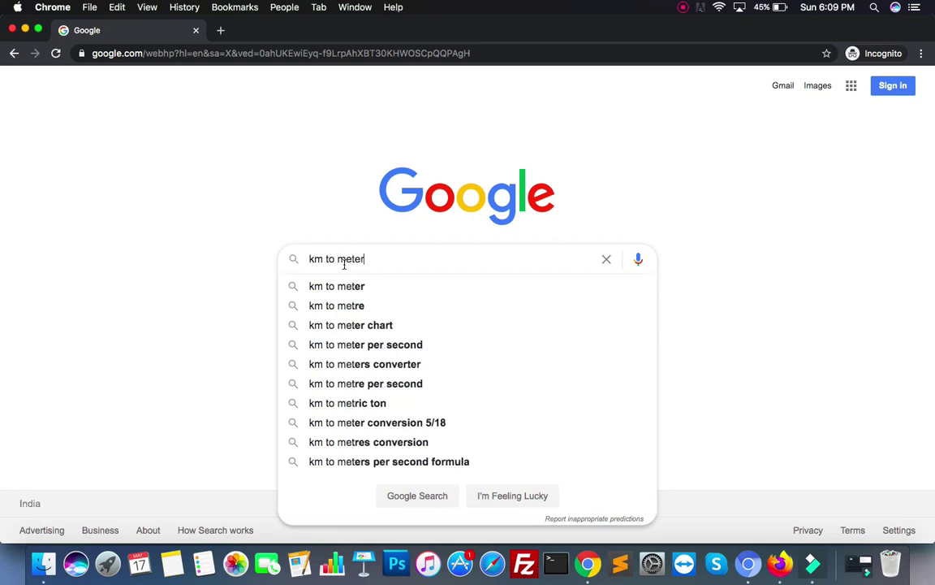
pyautogui.press('Return')
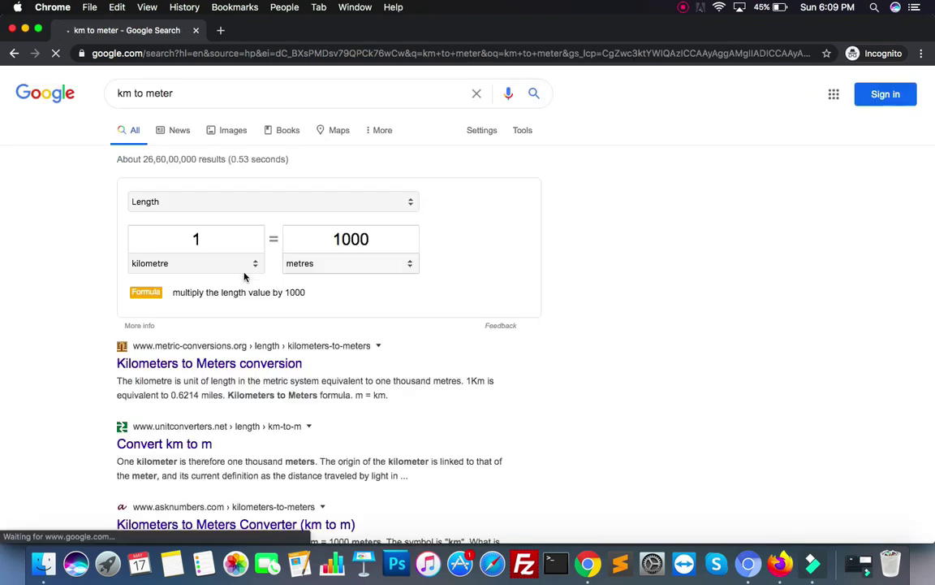
pyautogui.click(220, 237)
pyautogui.write('20')
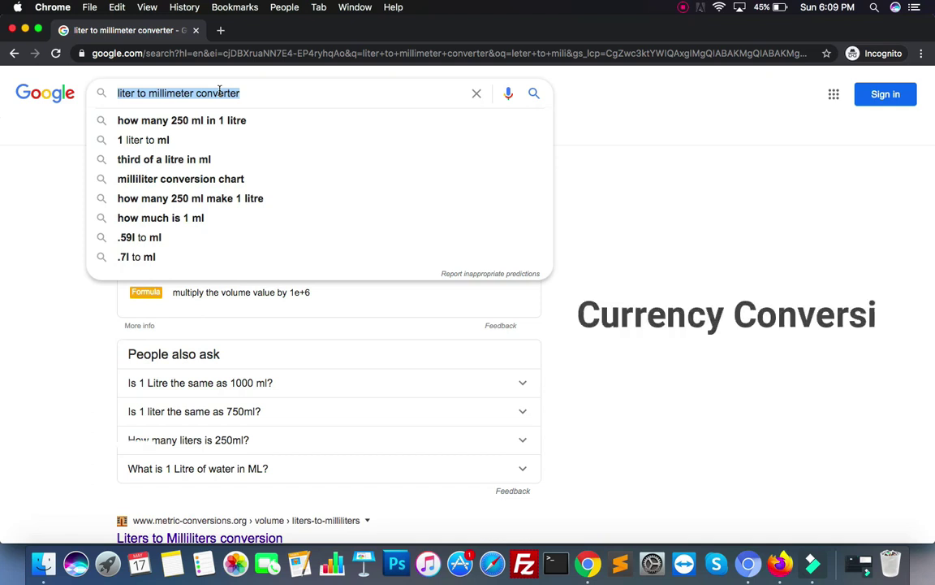
# Look up the currency conversion "inr to usd" and rerun the search as "inr to uae"
pyautogui.write('inr to usd')
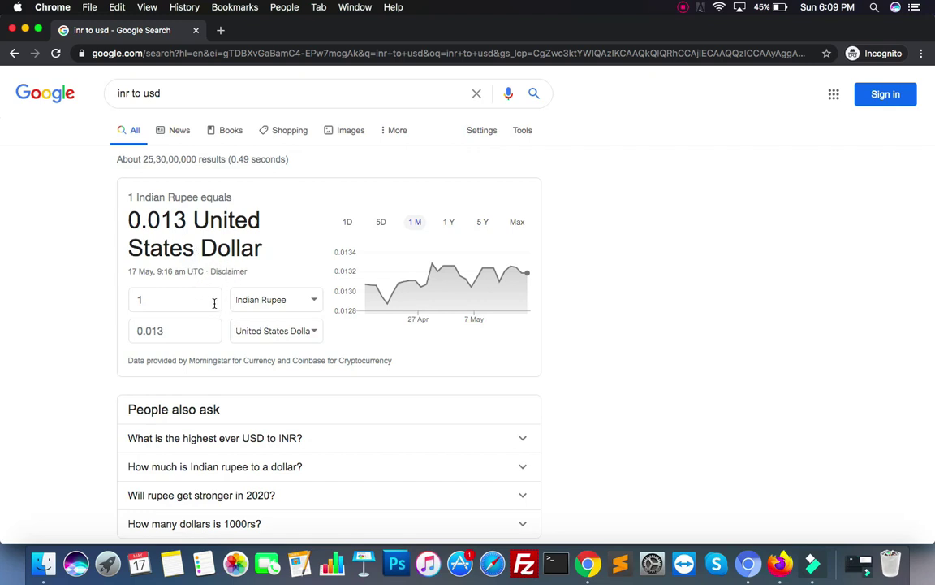
pyautogui.click(180, 95)
pyautogui.press('BackSpace')
pyautogui.press('BackSpace')
pyautogui.press('BackSpace')
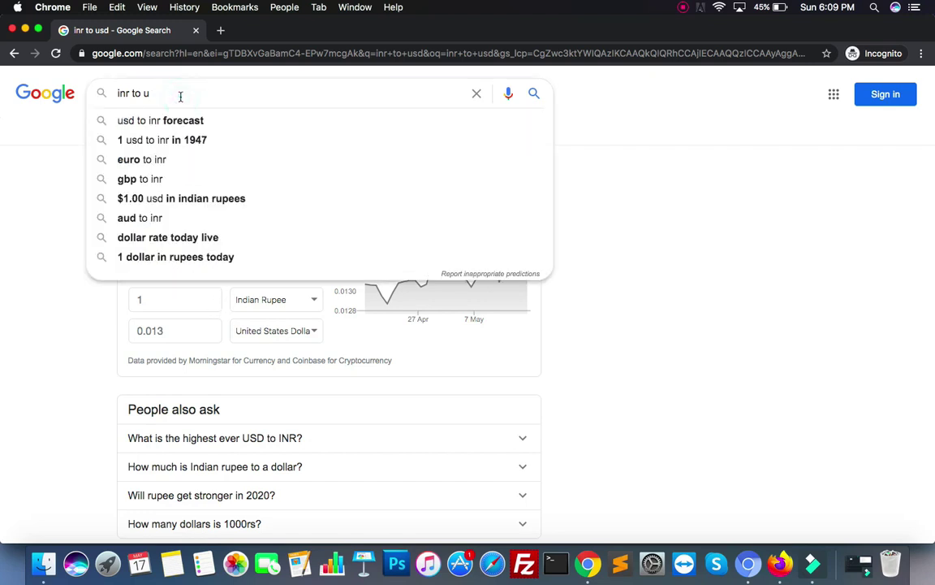
pyautogui.write('uae')
pyautogui.press('Return')
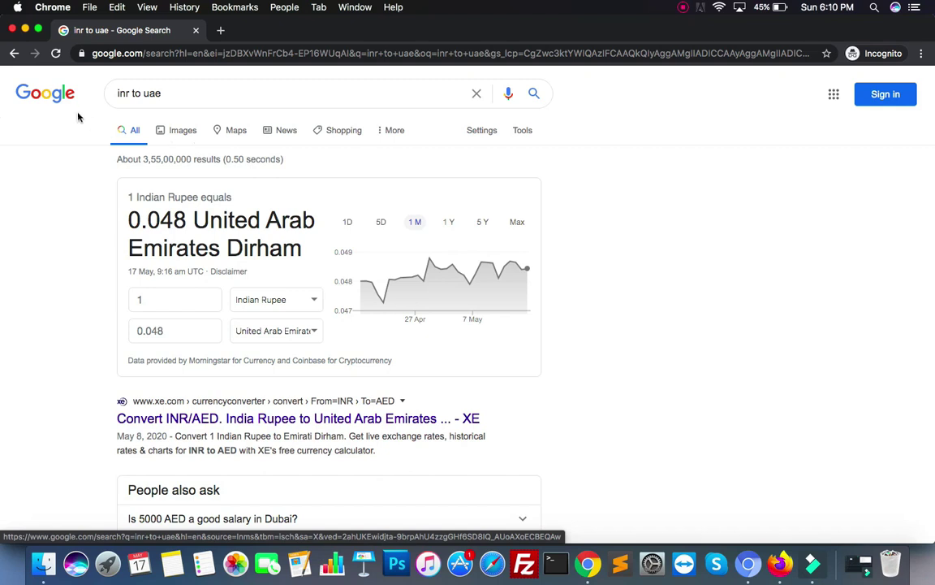
# Look up the status of flight SG-8704 from the Google home page
pyautogui.click(52, 95)
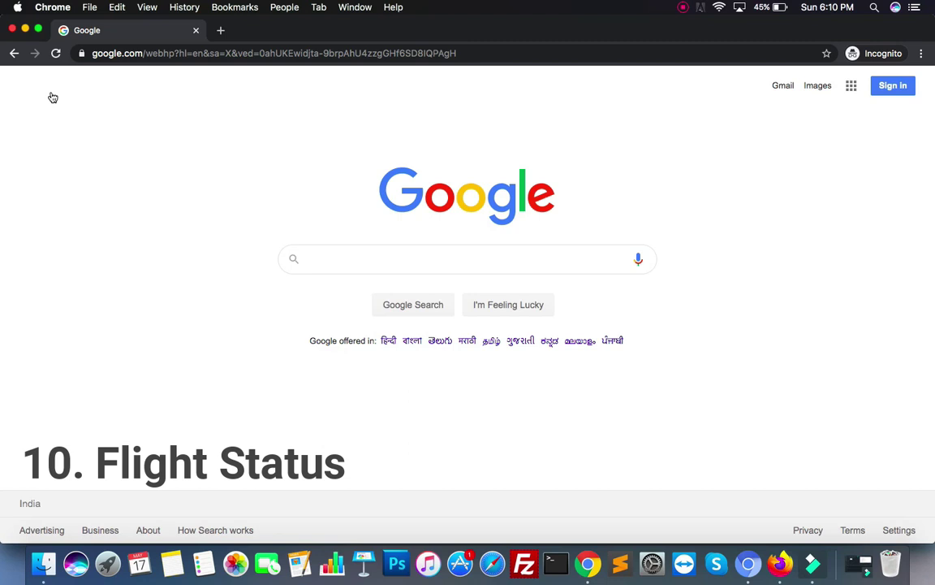
pyautogui.click(341, 259)
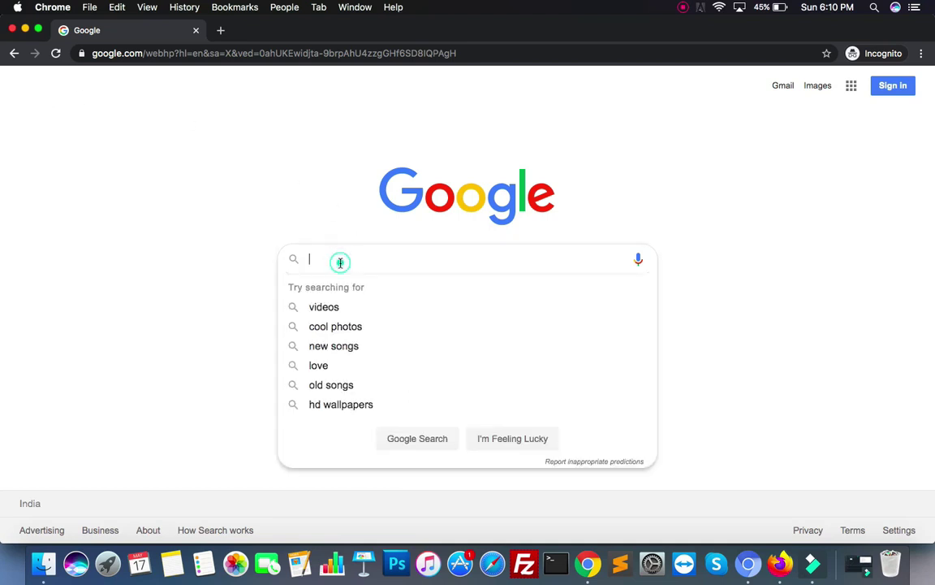
pyautogui.write('S')
pyautogui.write('G-8704')
pyautogui.press('Return')
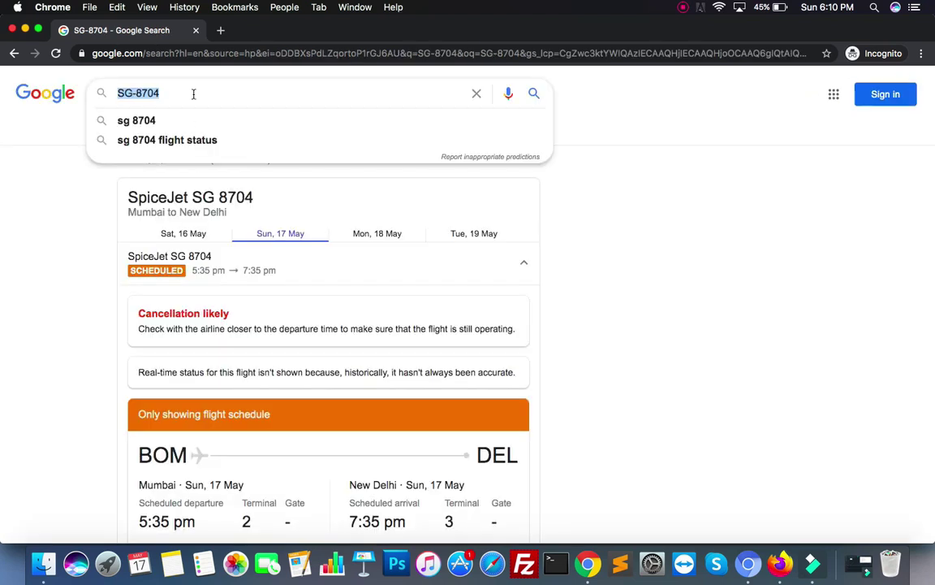
# Replace the query with flight number i5-330, run the search and look over the flight details
pyautogui.write('i5-')
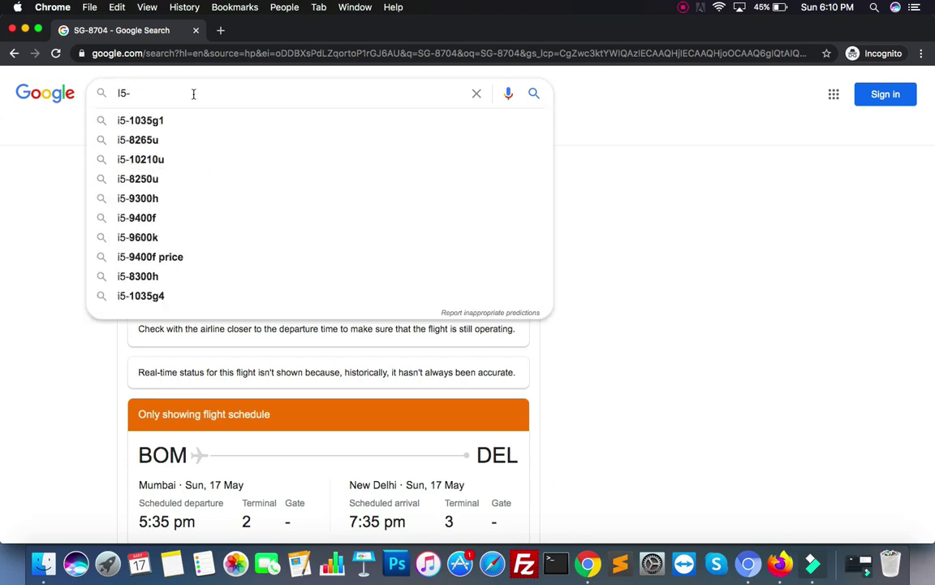
pyautogui.write('330')
pyautogui.press('Return')
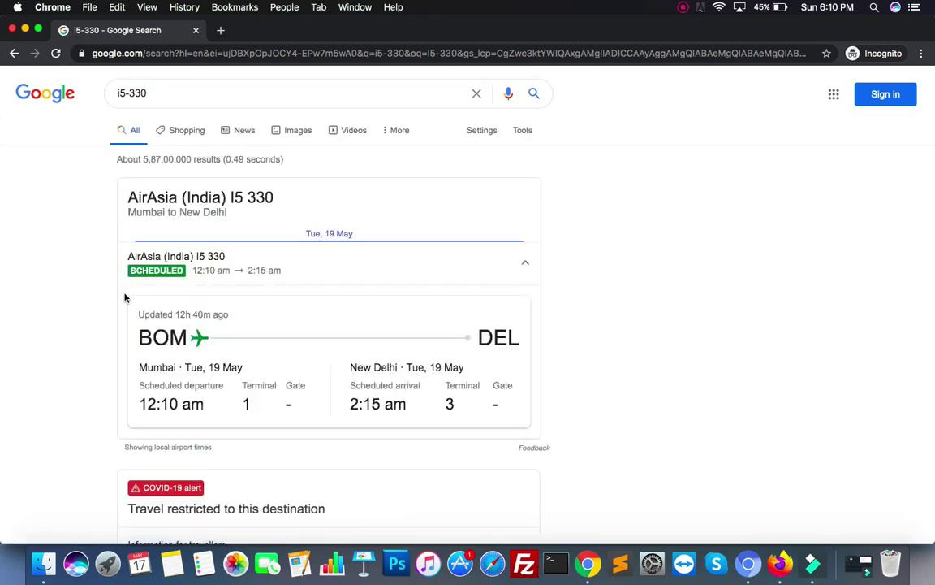
pyautogui.scroll(-3, 124, 298)
pyautogui.scroll(2, 124, 298)
pyautogui.scroll(-1, 124, 298)
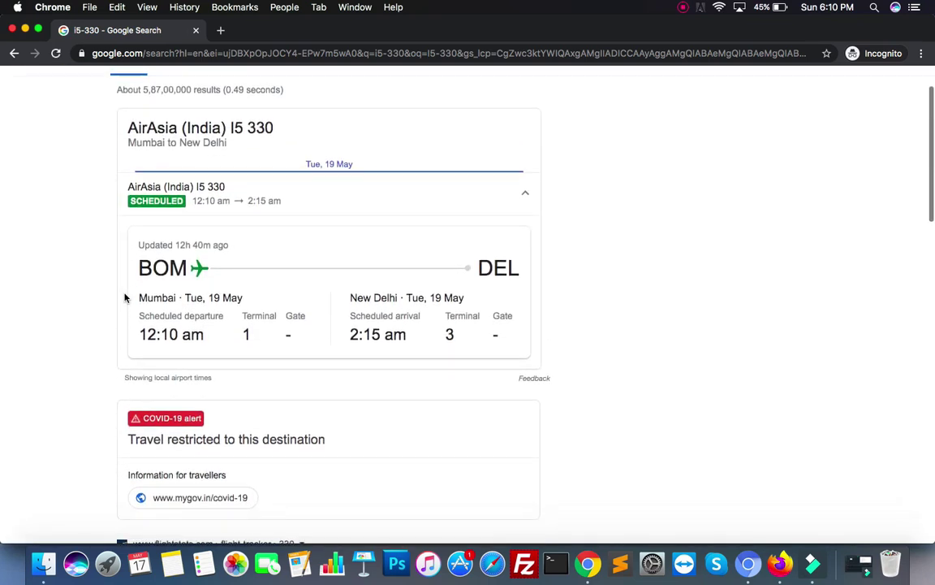
pyautogui.scroll(1, 124, 298)
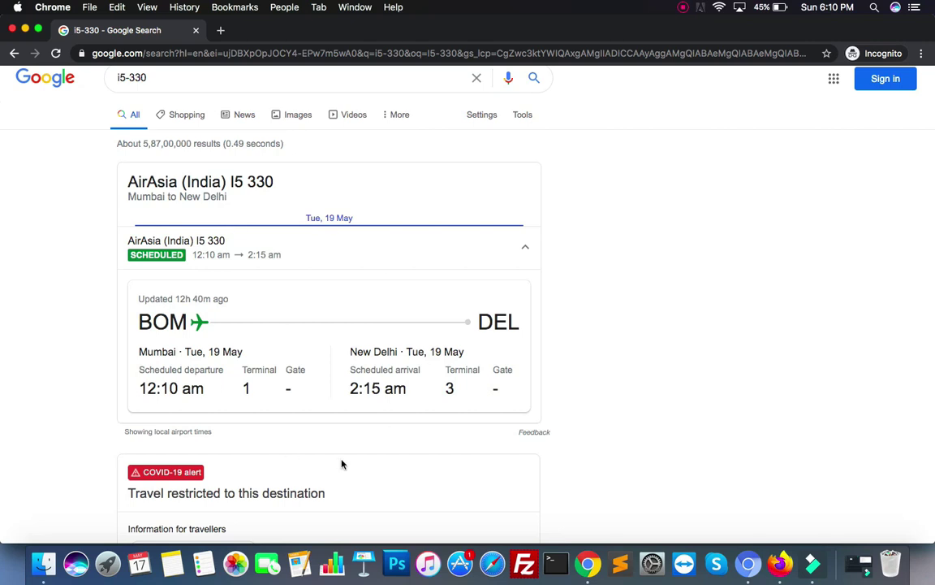